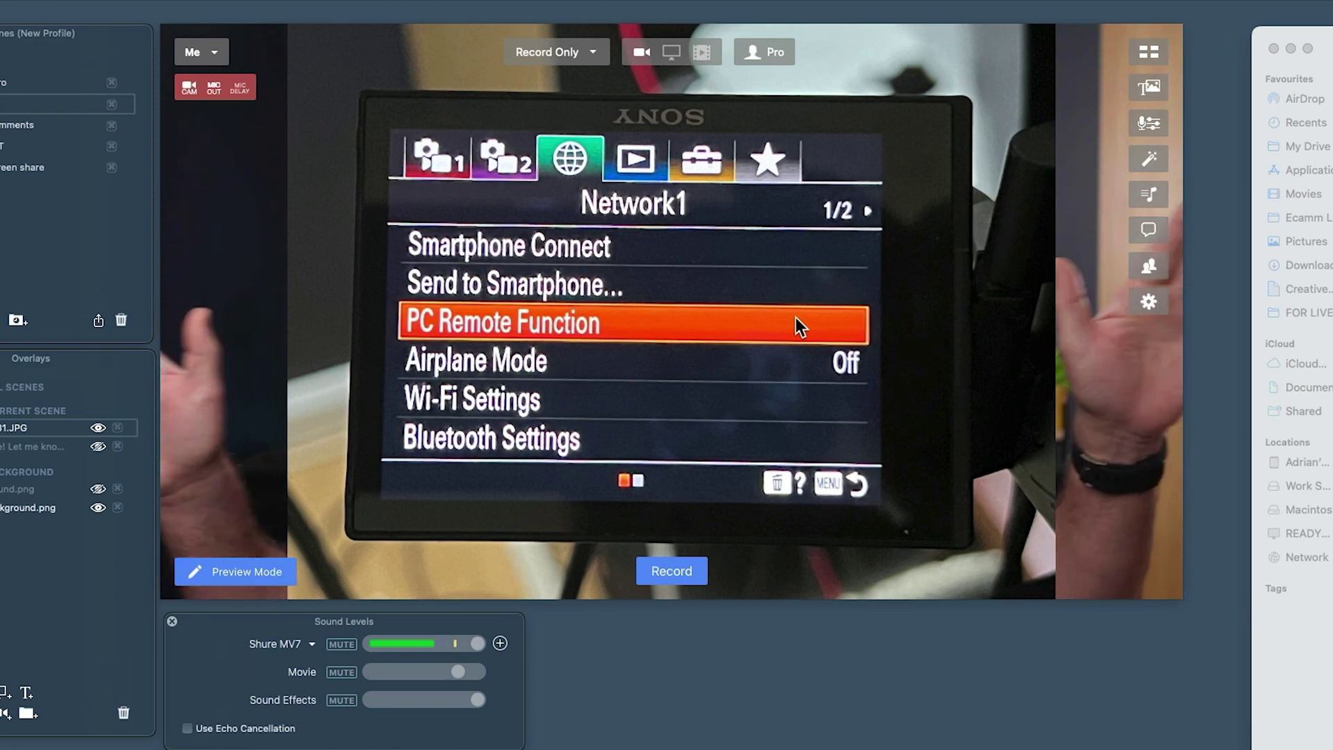
Resize and reposition the IMG_4331.JPG camera-menu overlay within the Me scene
left_click_drag(796, 318, 823, 311)
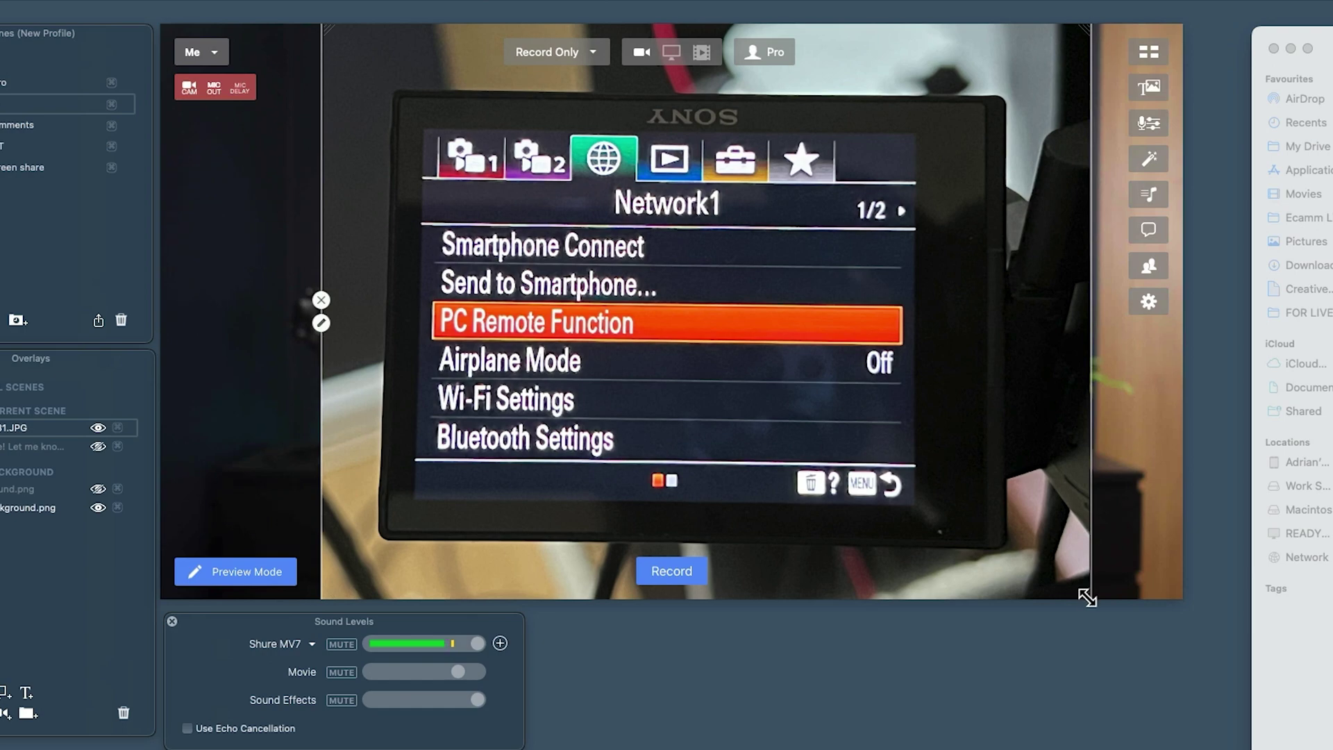
left_click_drag(1088, 597, 508, 154)
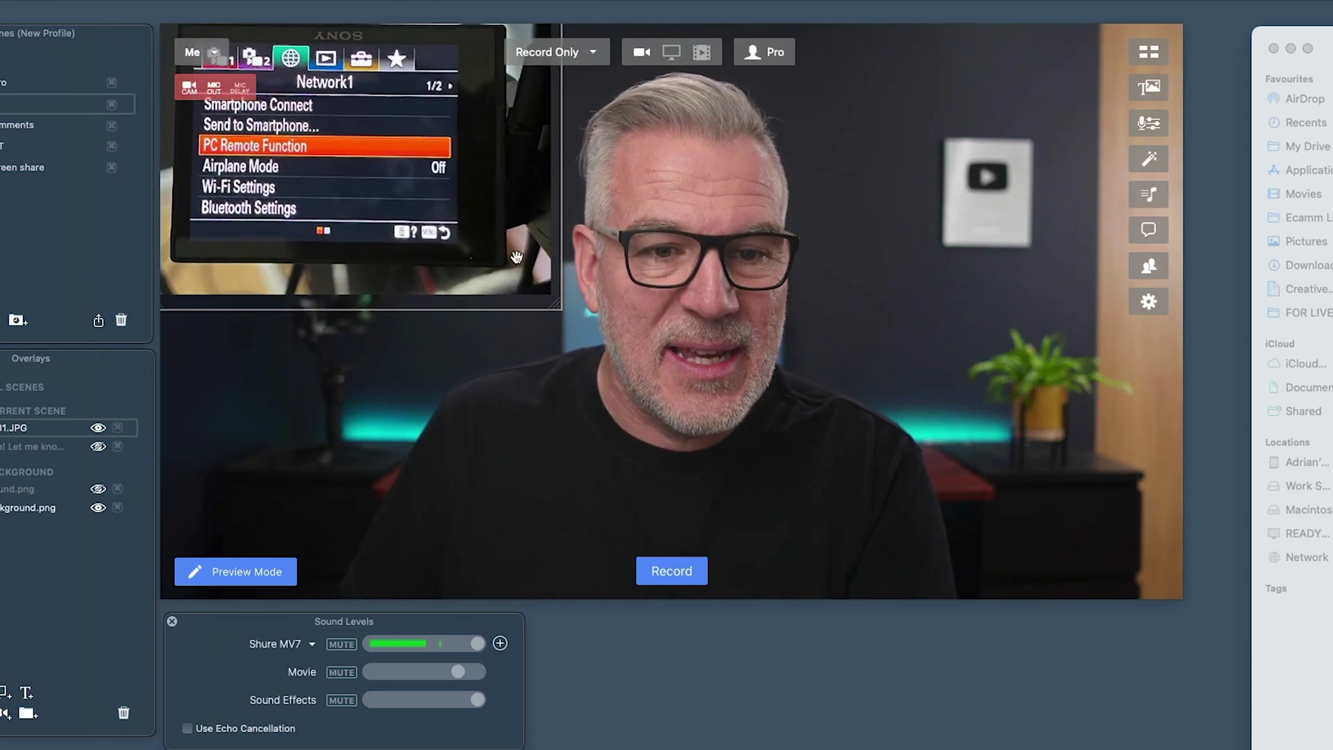
left_click_drag(482, 213, 608, 357)
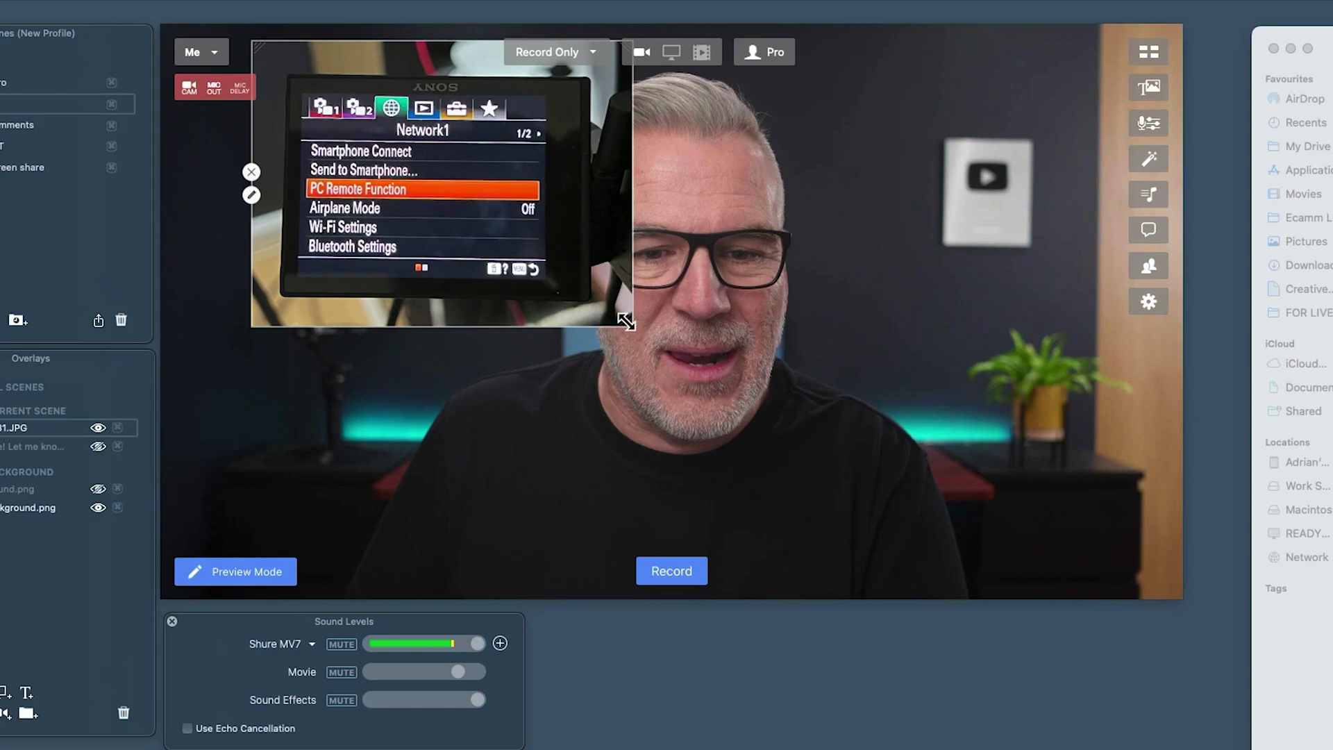
left_click_drag(626, 321, 993, 684)
left_click_drag(875, 471, 898, 452)
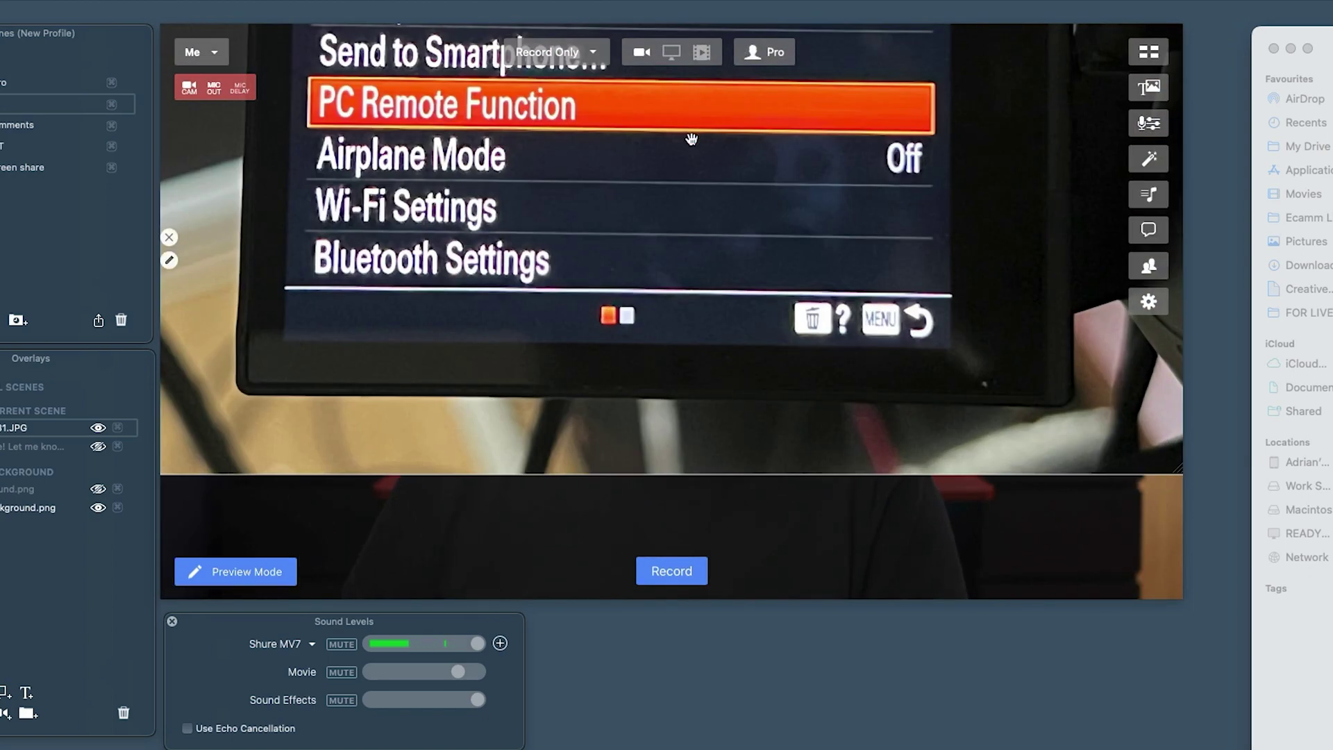
left_click_drag(692, 139, 693, 384)
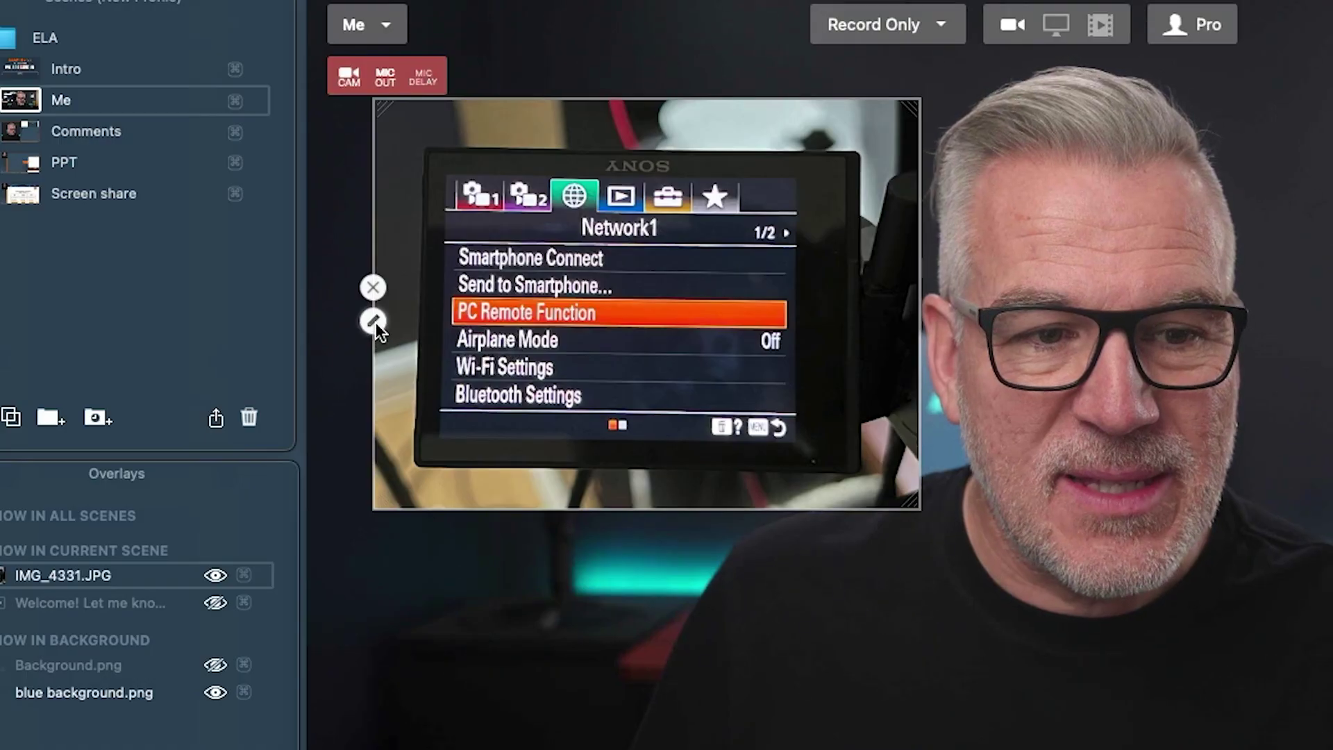
Set the IMG_4331.JPG overlay's transition to Fly In From Left and toggle its visibility to preview the animation
left_click(373, 321)
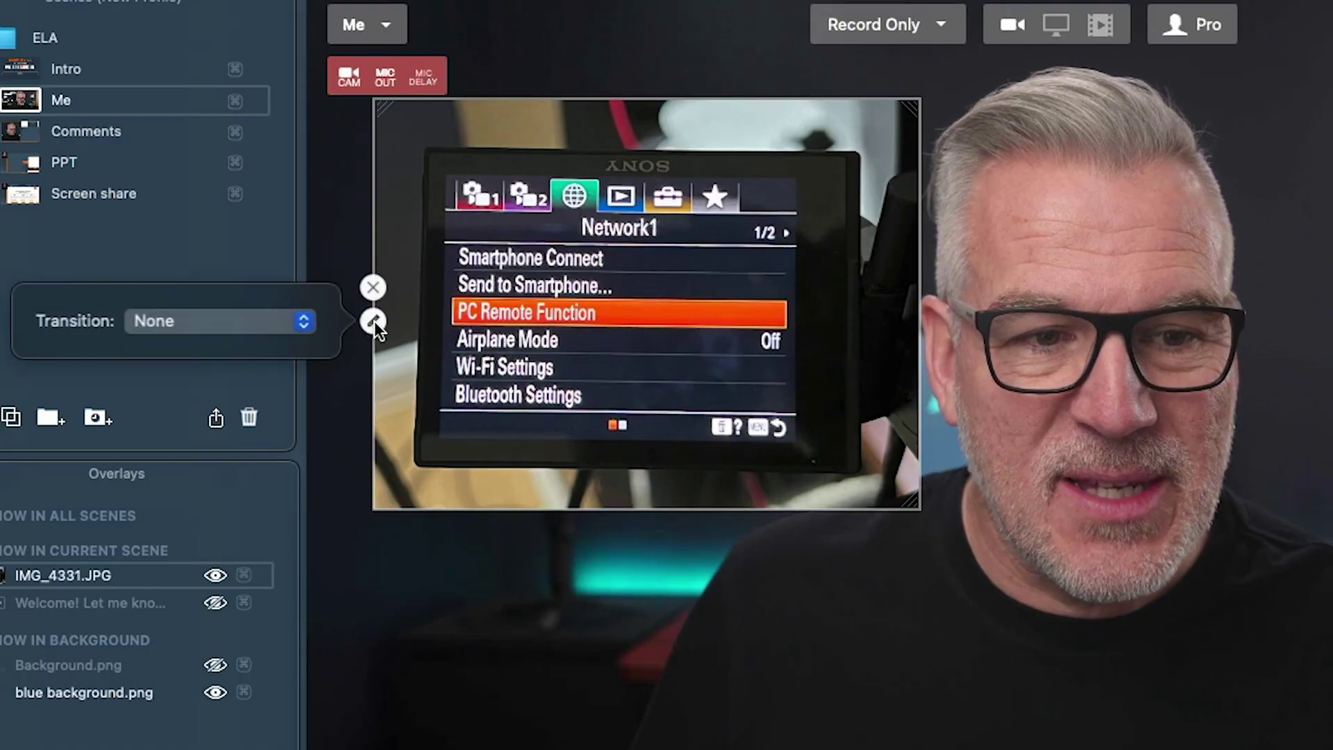
left_click(263, 321)
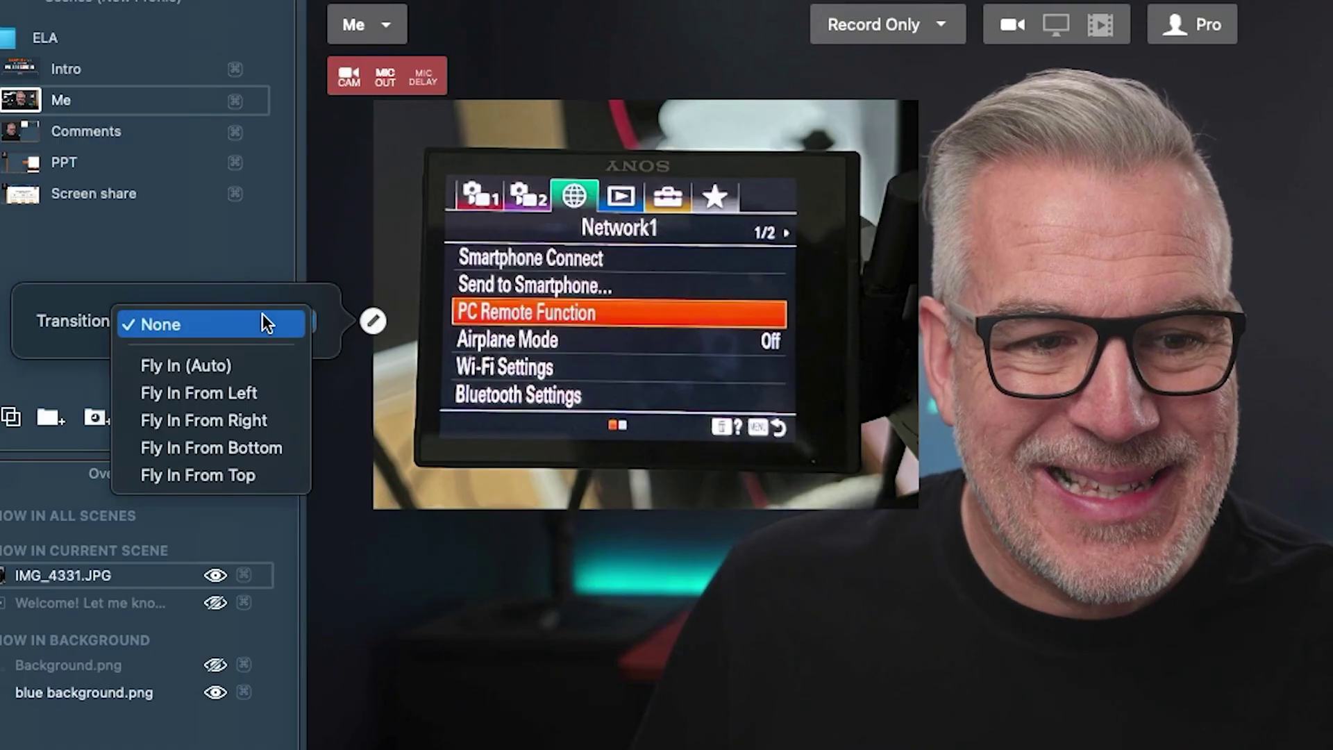
left_click(247, 393)
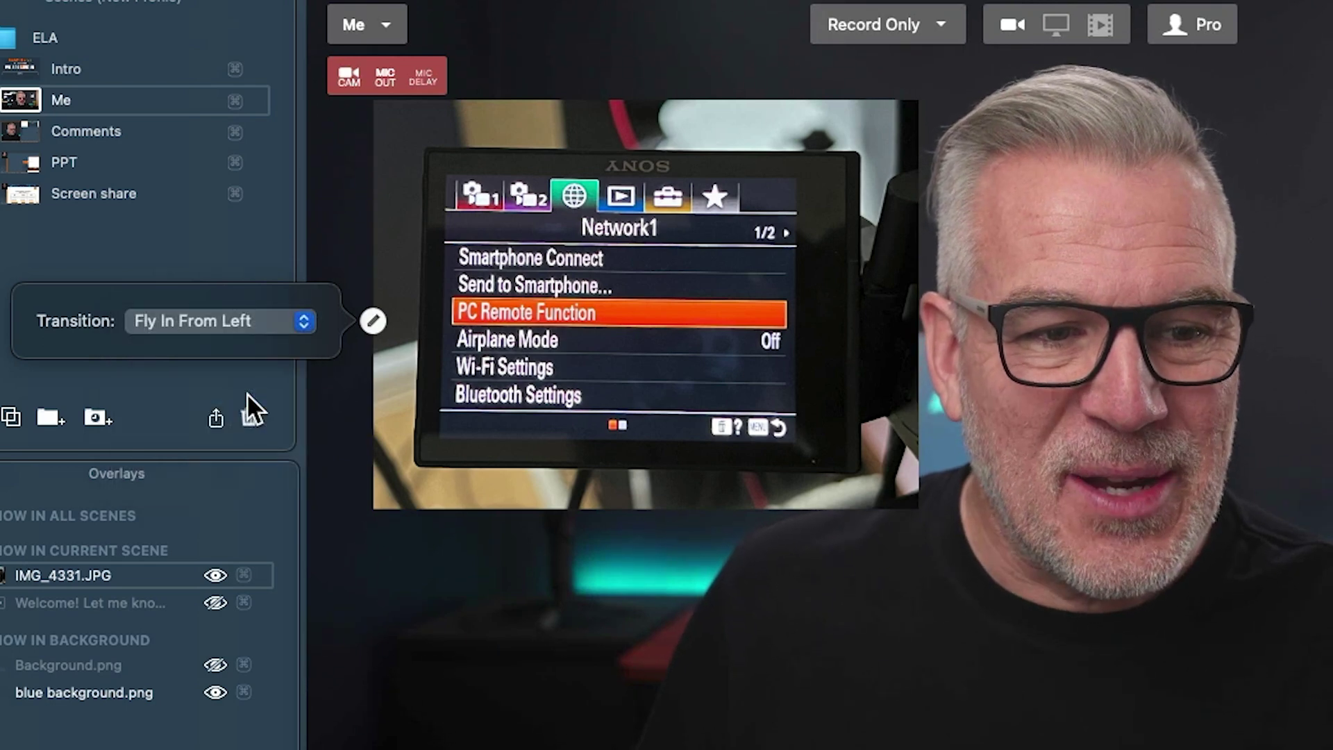
left_click(215, 574)
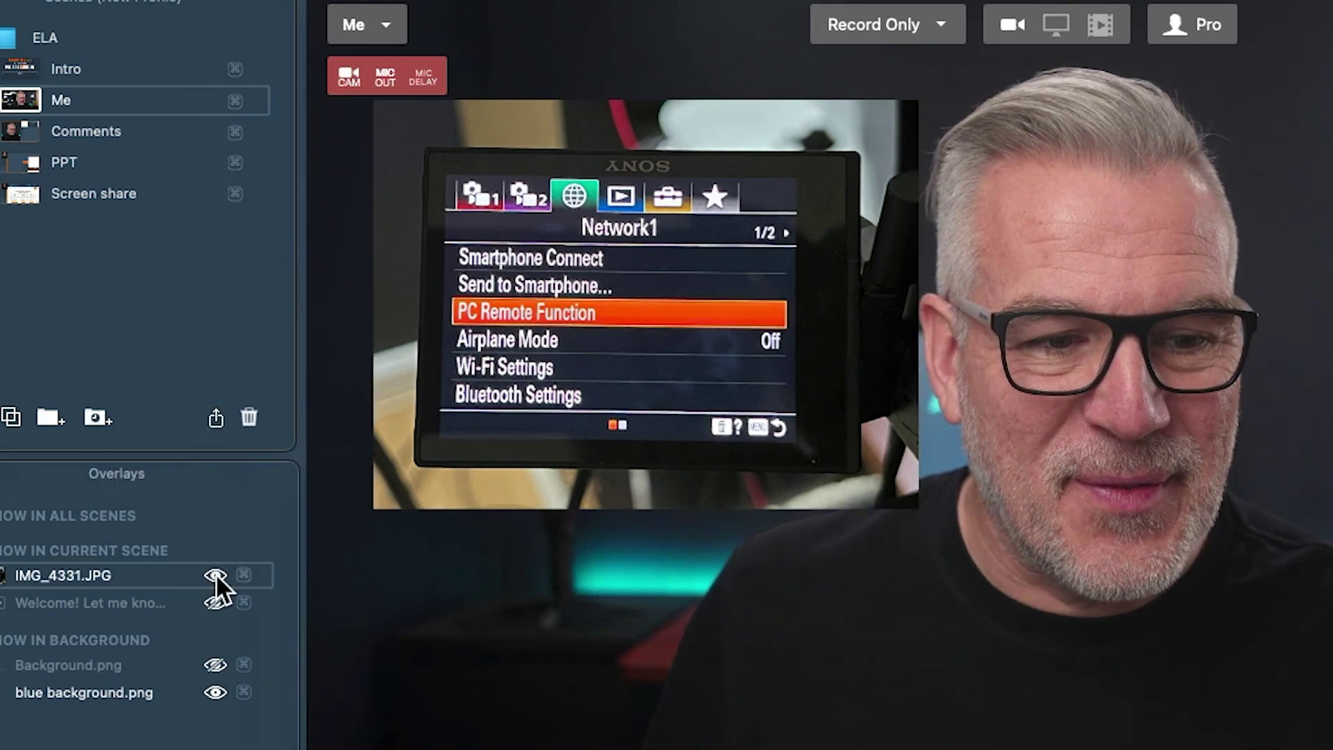
left_click(215, 573)
left_click(215, 573)
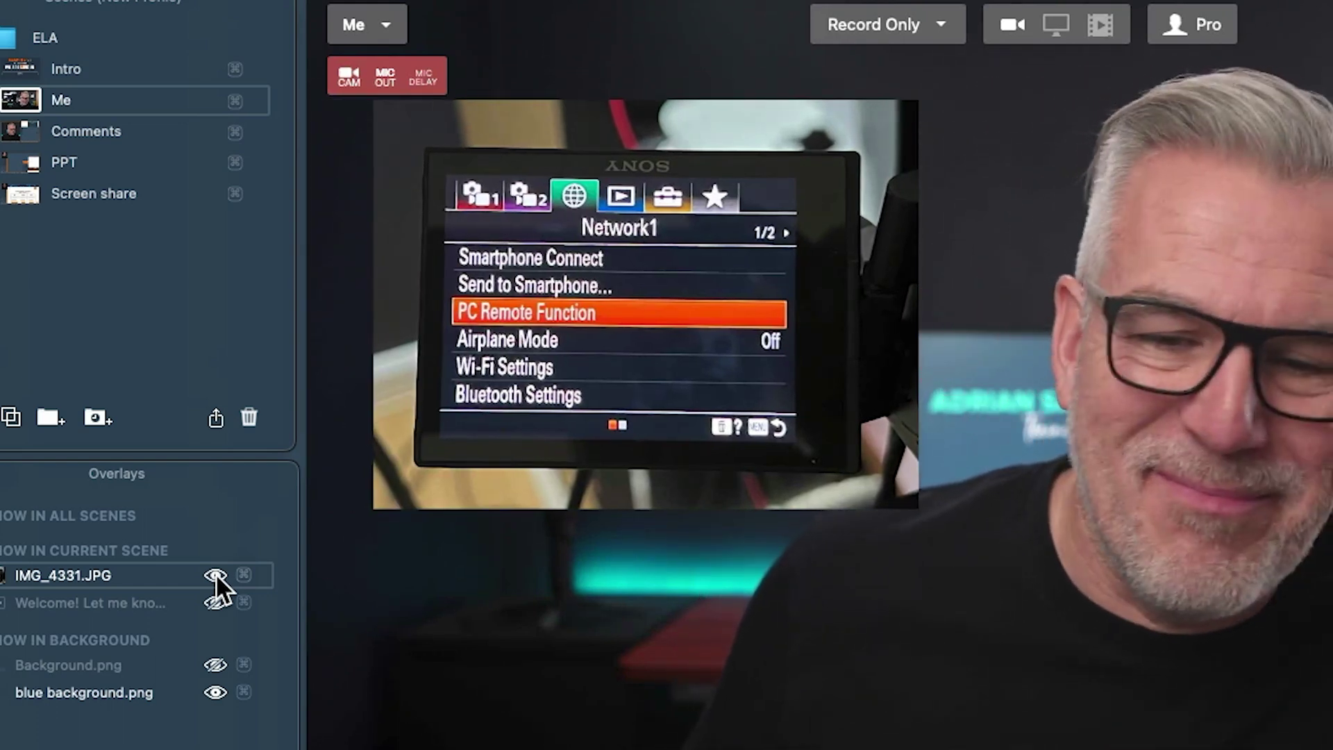
Set the IMG_4331.JPG overlay's transition back to None and shift the image slightly within the Me scene
left_click(373, 322)
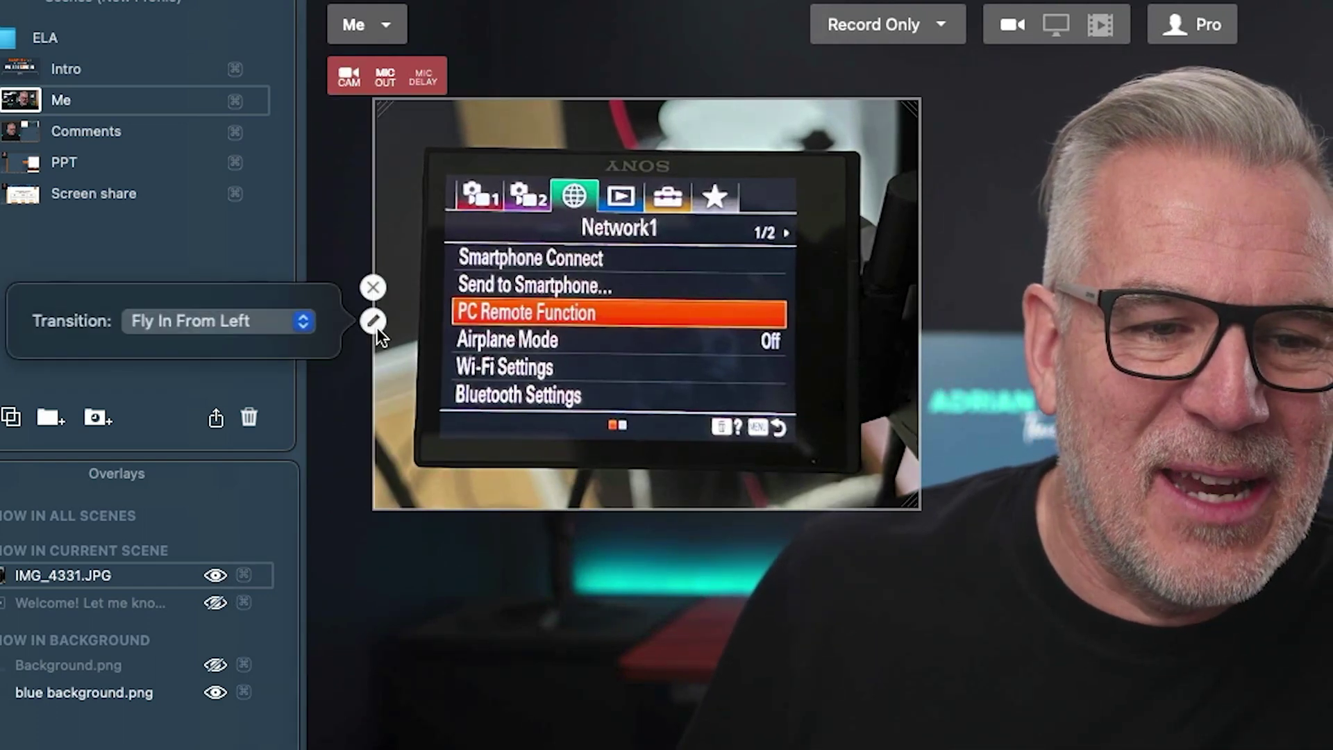
left_click(261, 321)
left_click(254, 257)
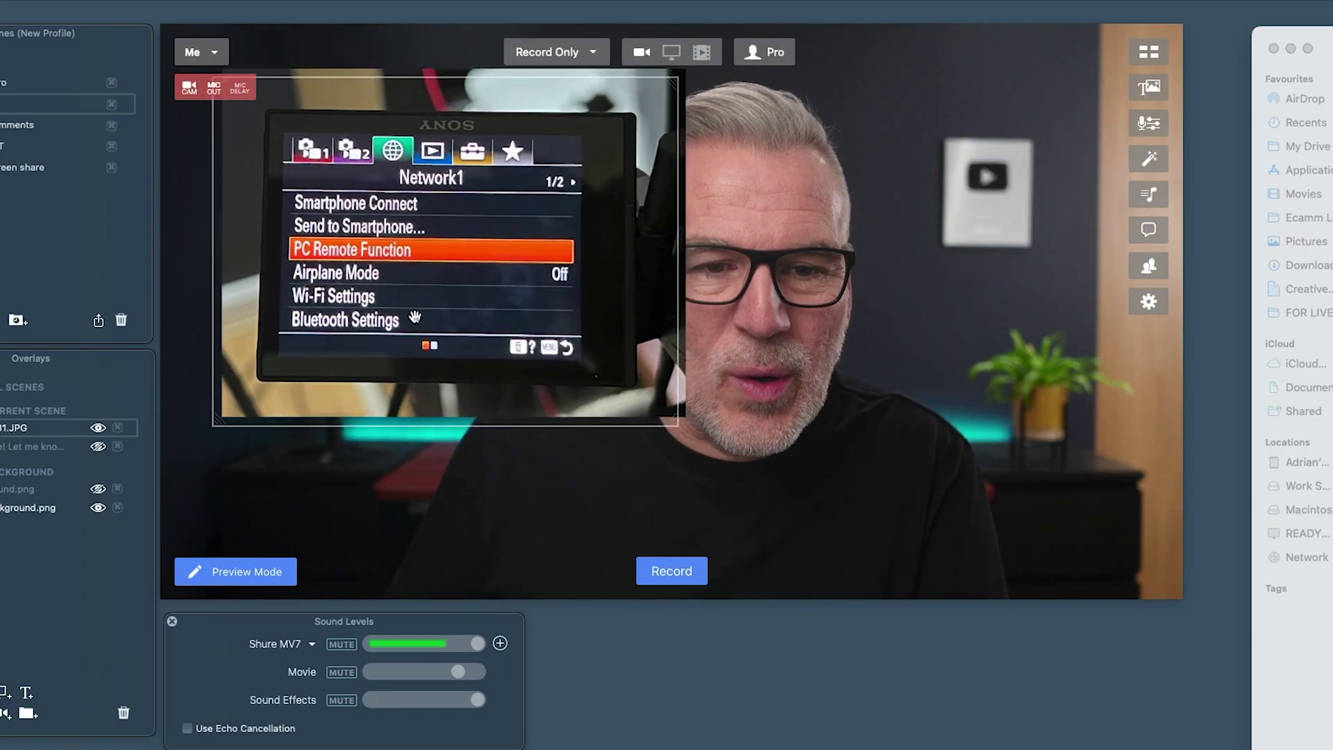
left_click_drag(415, 316, 409, 328)
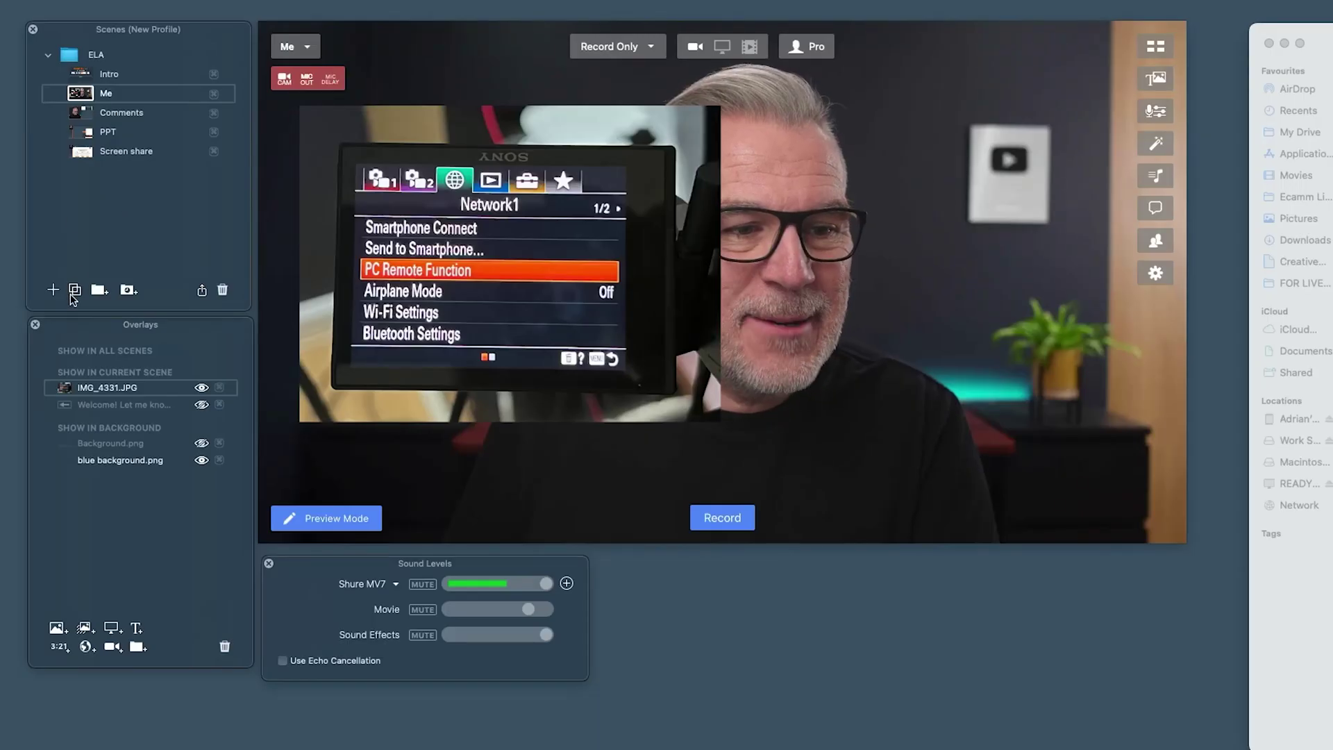
Add a new scene named "Camera screen" below the Me scene
left_click(59, 289)
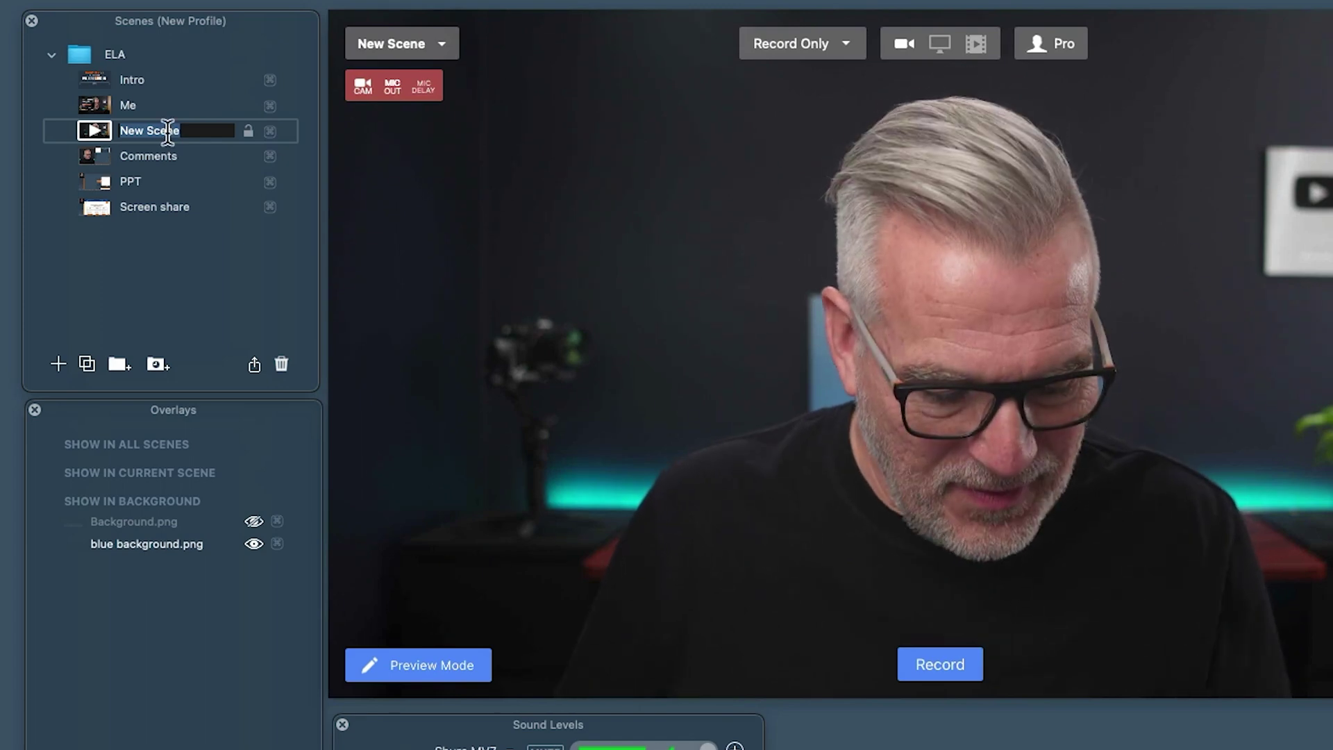
type("Camera screen")
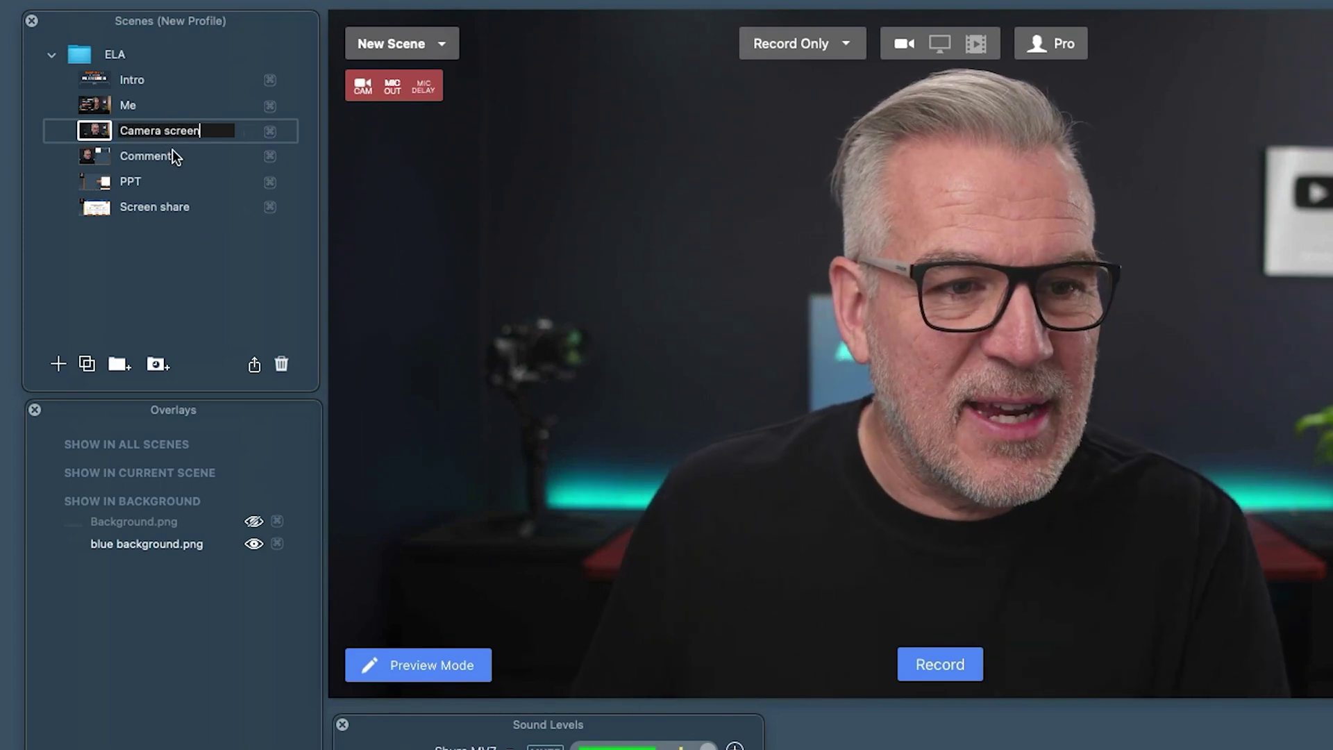
key("Return")
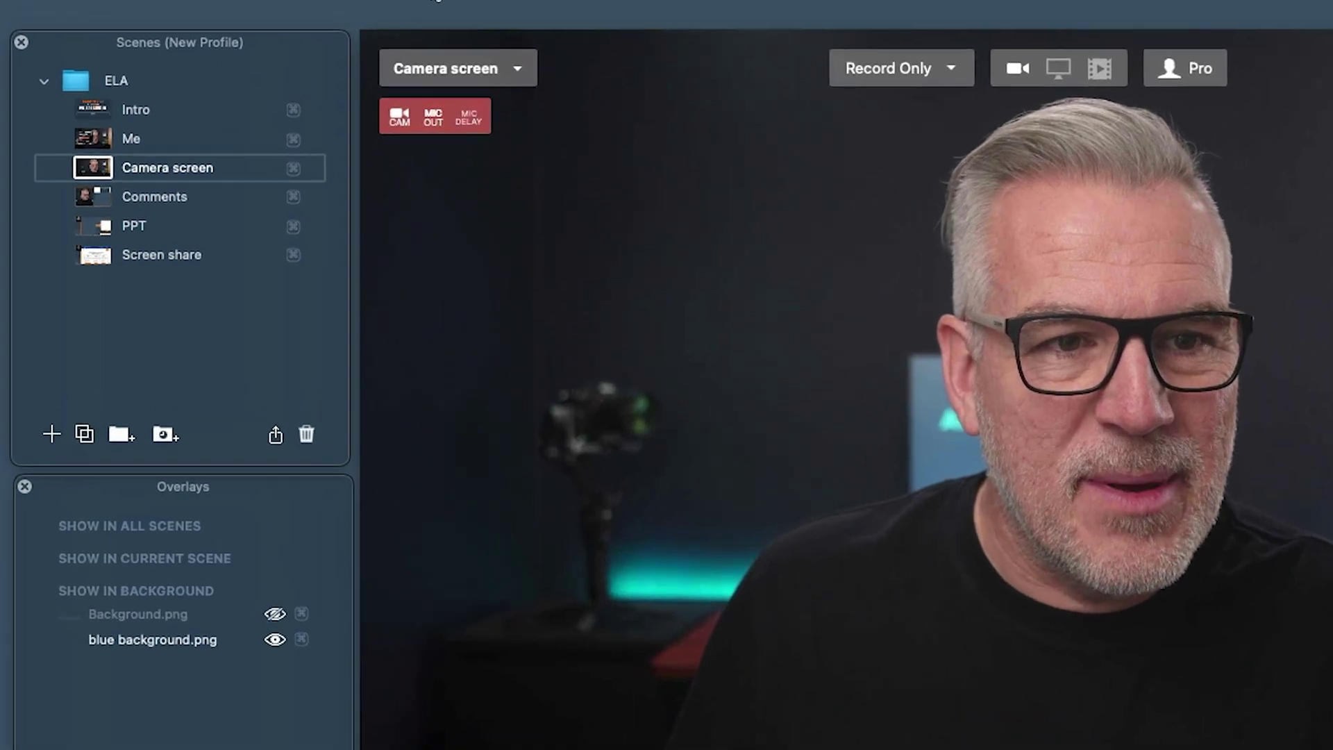
Set the Camera screen scene's source to Black, and toggle the blue background.png overlay off and back on
left_click(326, 2)
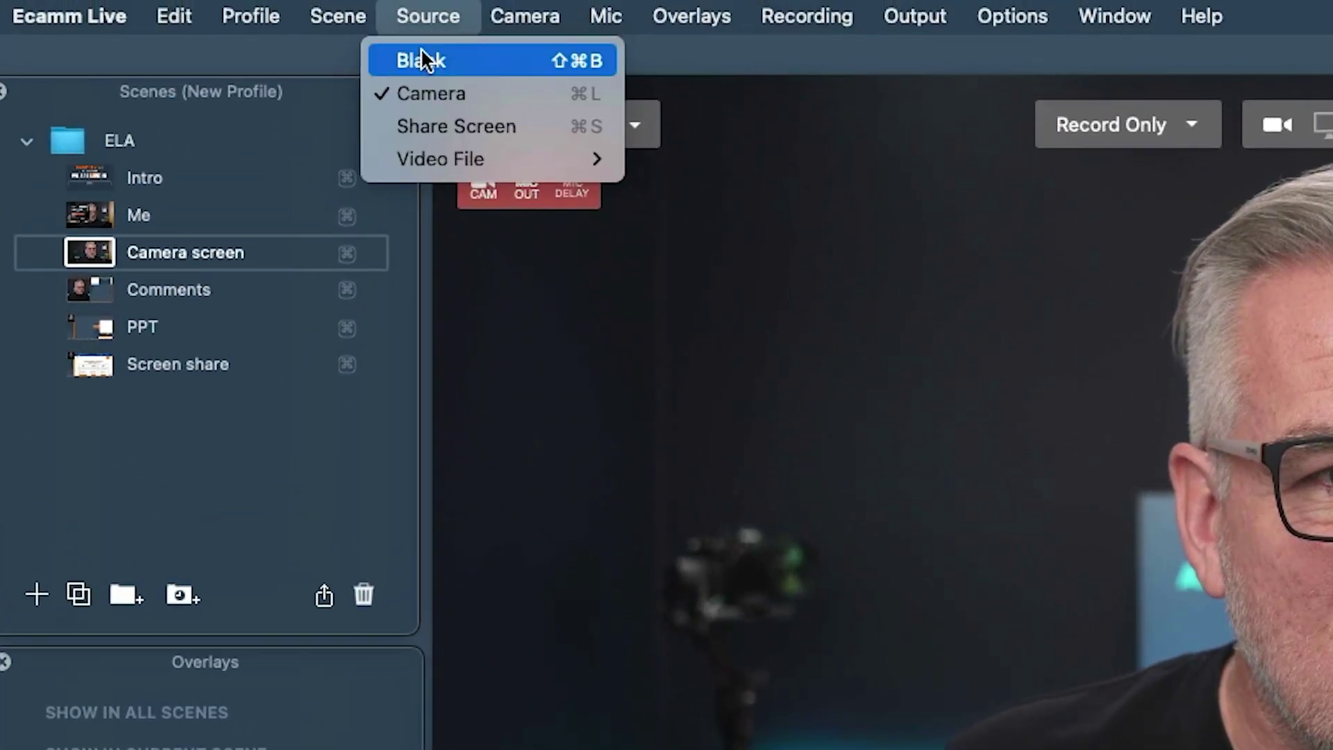
left_click(433, 64)
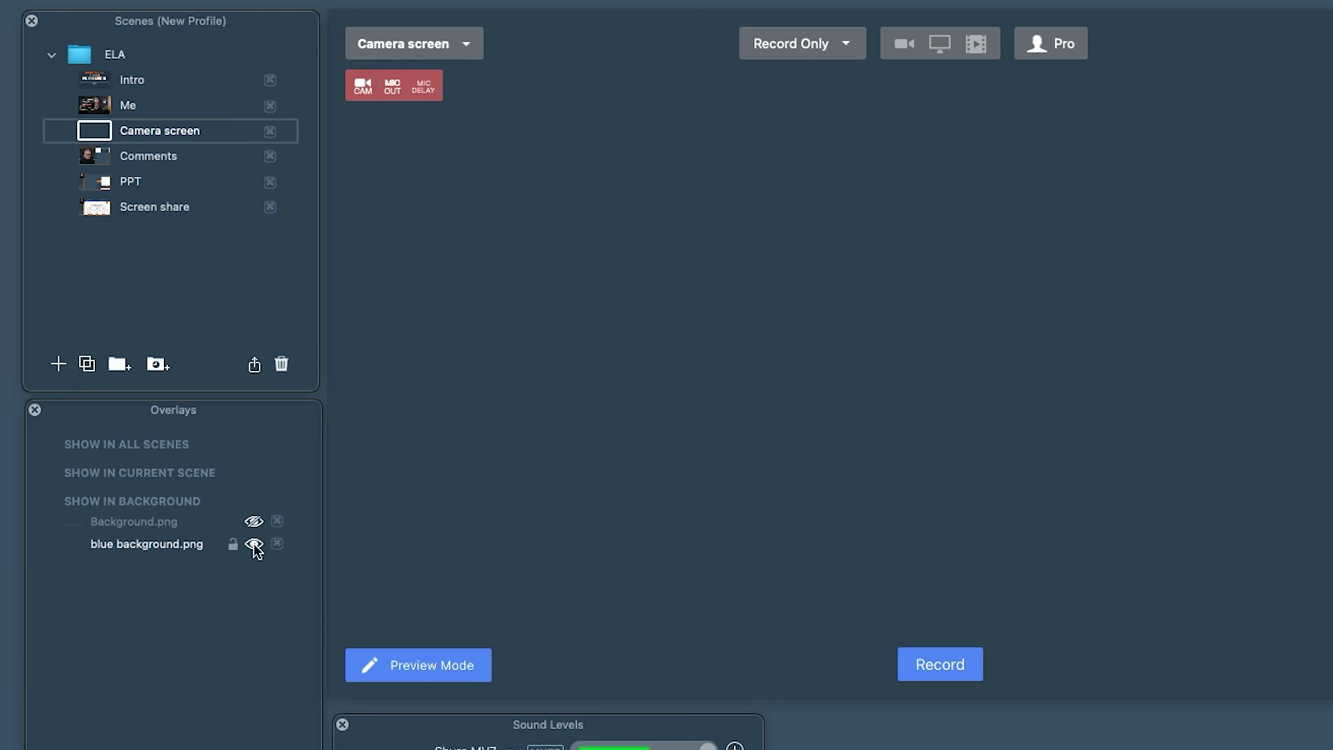
left_click(254, 545)
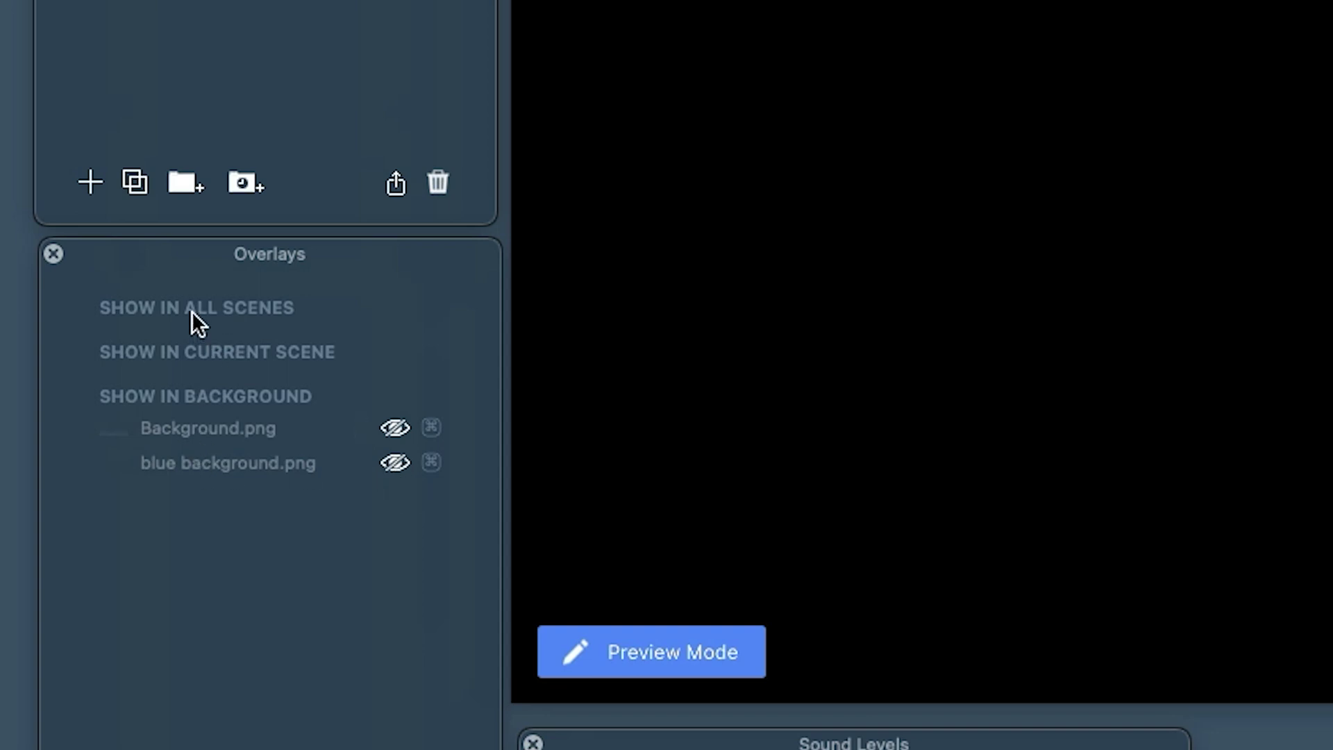
left_click(396, 463)
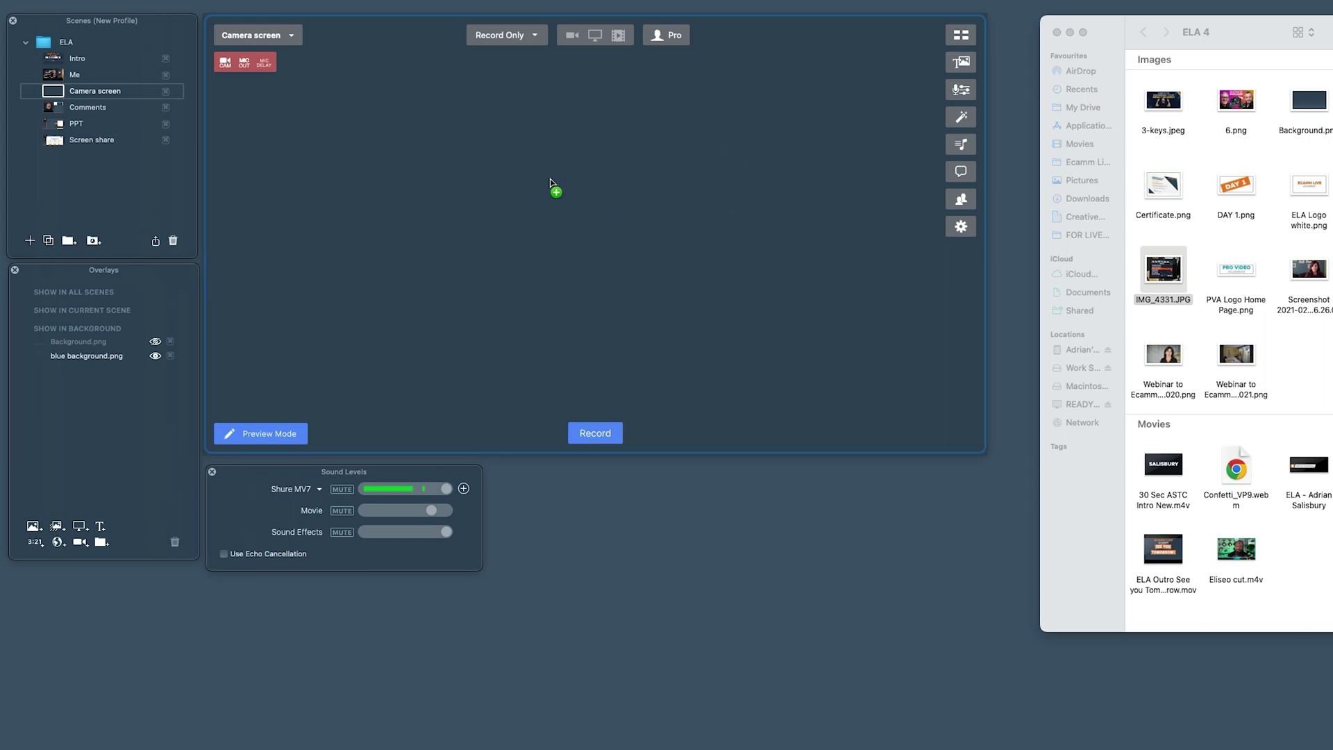
Add the IMG_4331.JPG image from the ELA 4 folder to the Camera screen scene and move it right of centre
left_click_drag(549, 178, 550, 179)
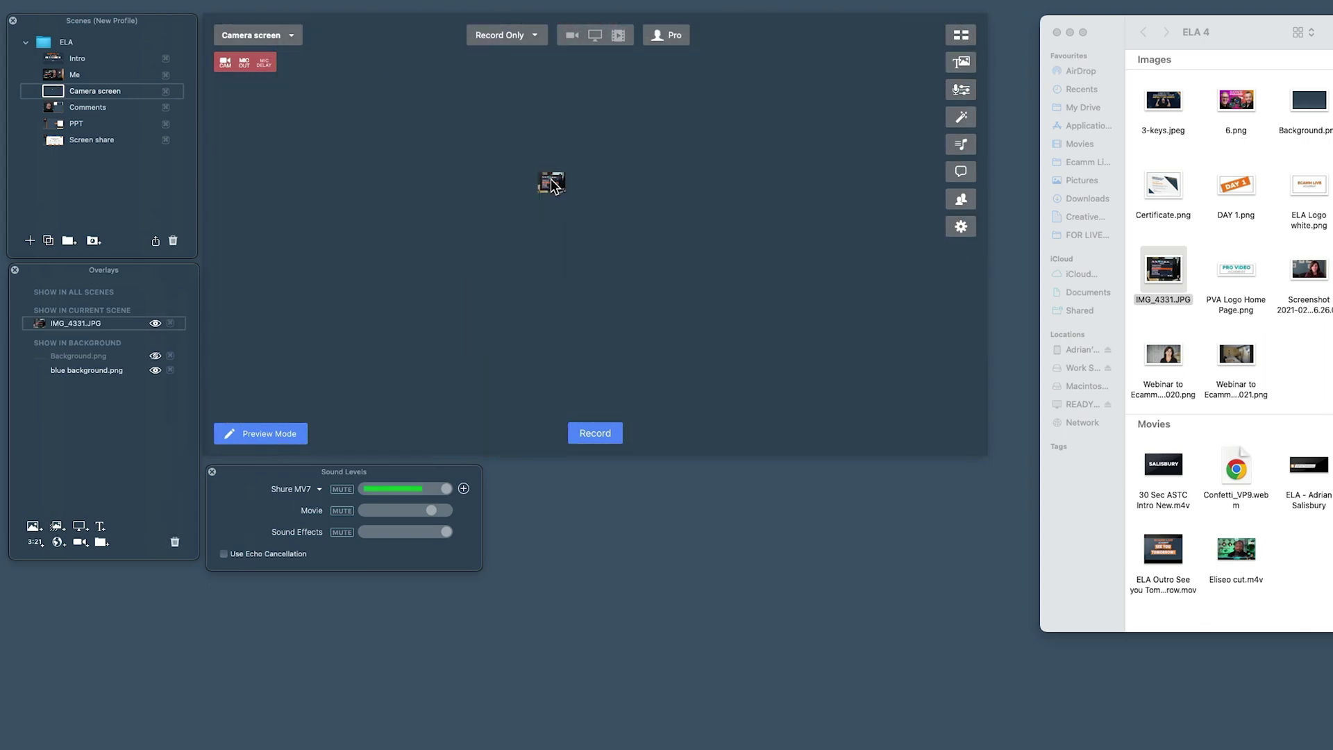
left_click_drag(552, 178, 641, 190)
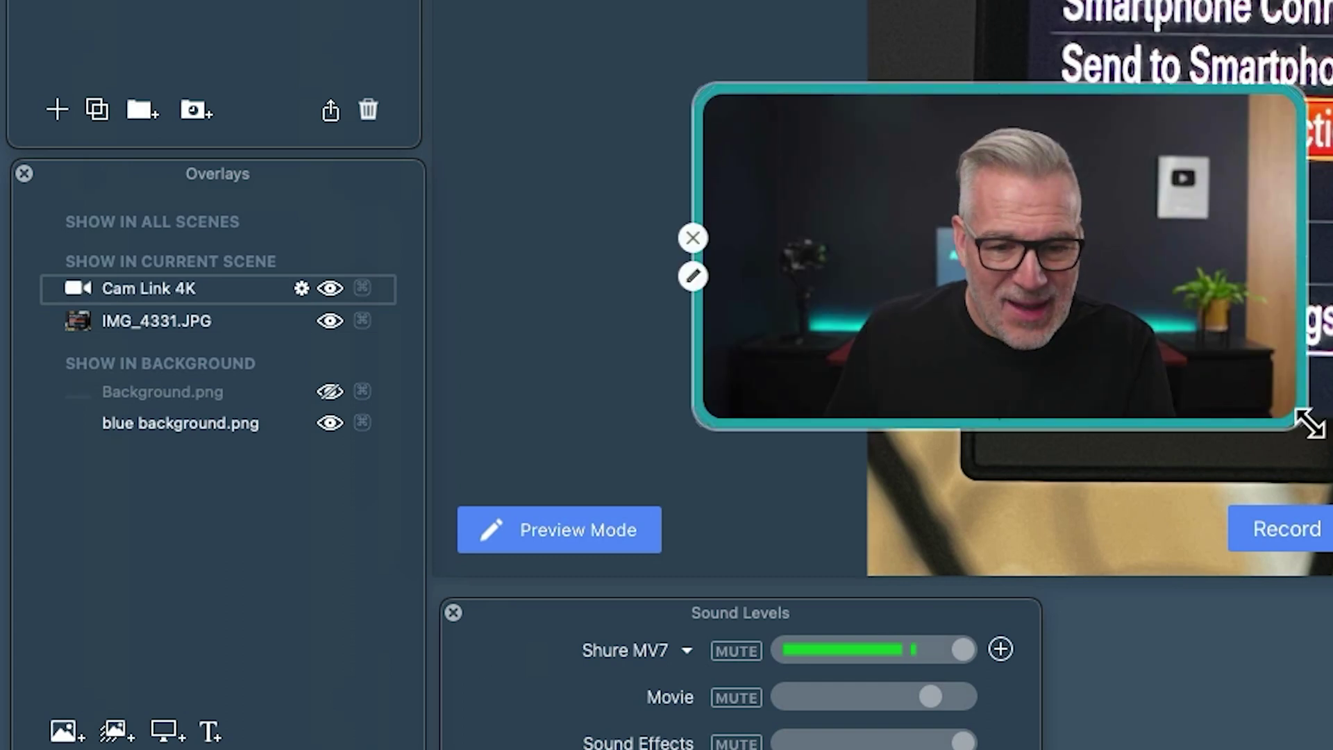
Shrink the Cam Link 4K camera overlay and set its shape to Custom, keeping Cam Link 4K as its video source
left_click_drag(1304, 419, 1139, 423)
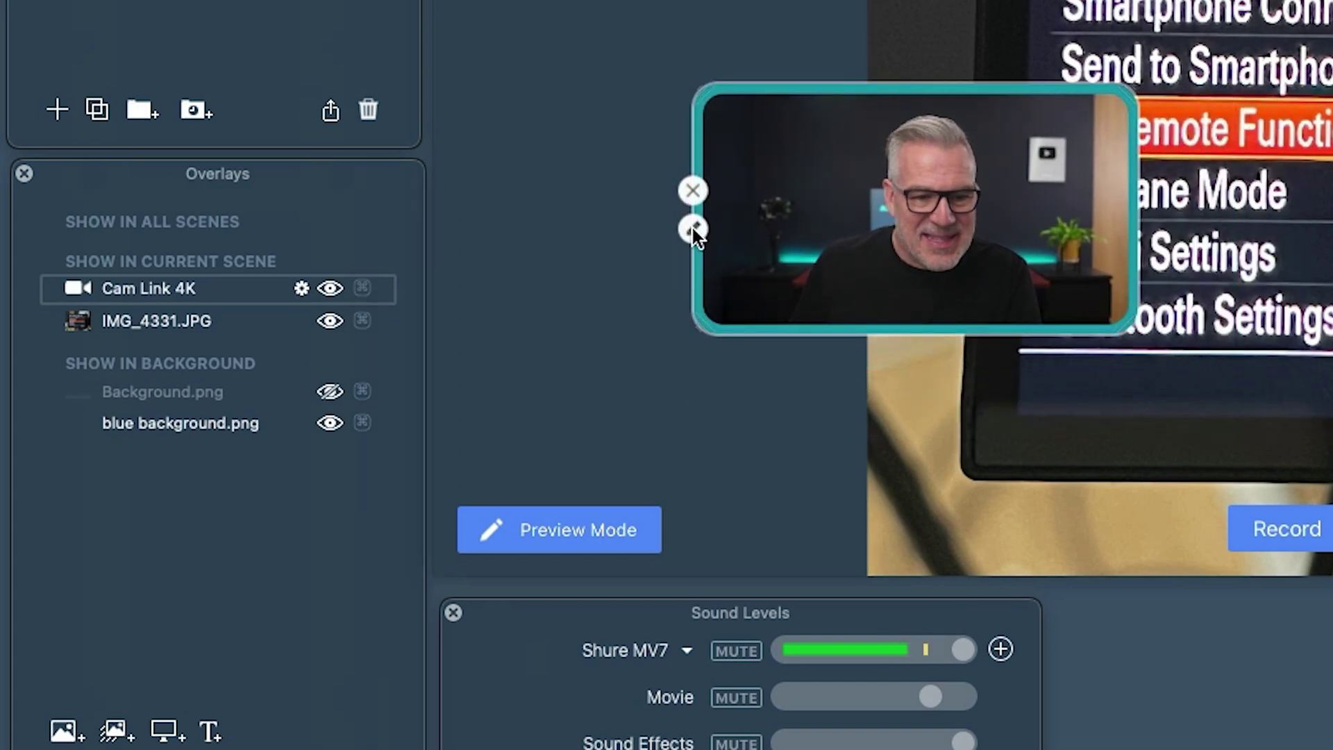
left_click(693, 229)
left_click(490, 143)
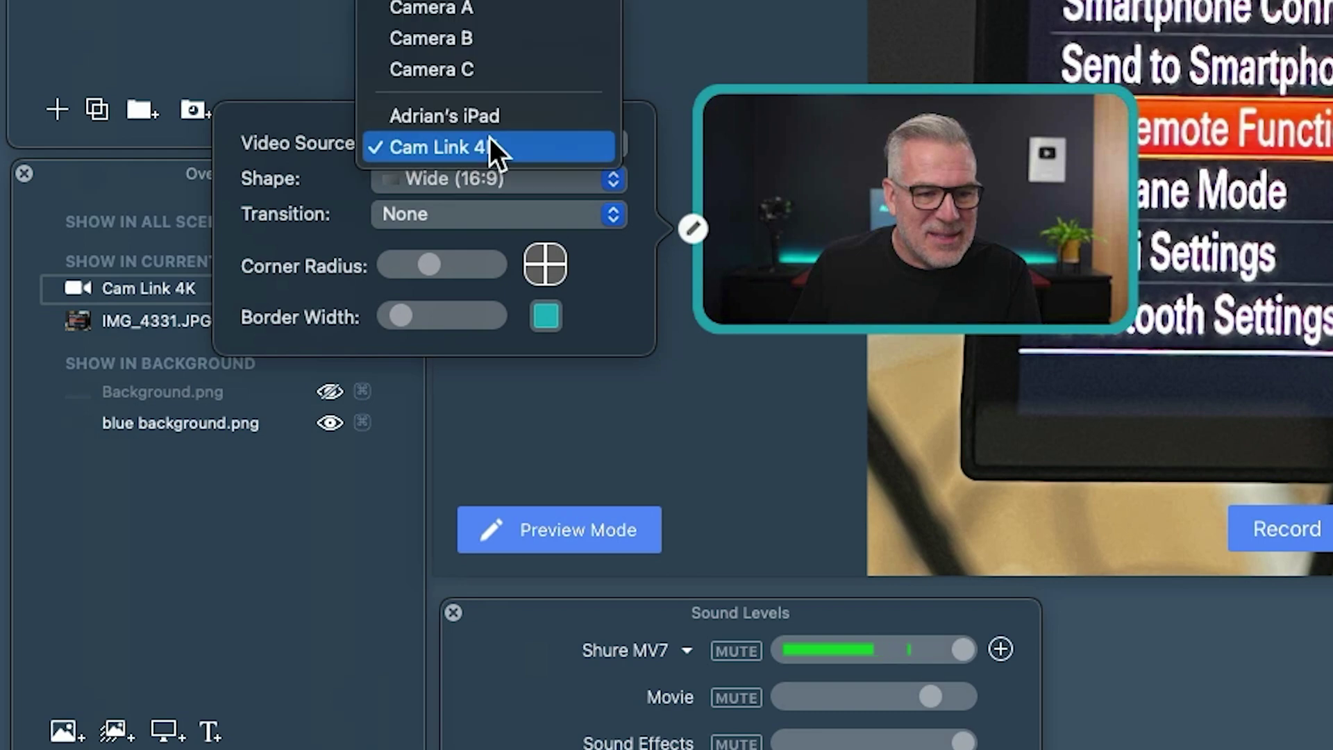
left_click(490, 148)
left_click(477, 179)
left_click(444, 384)
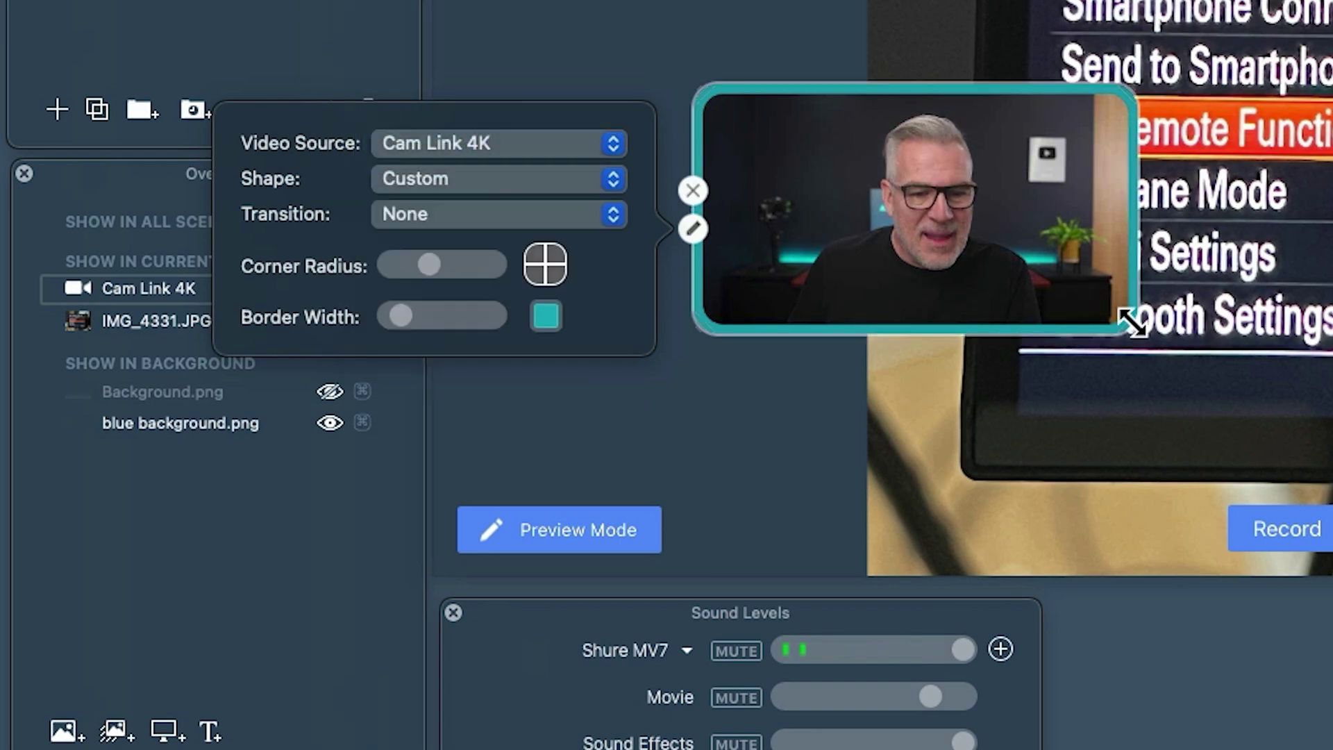
Reshape the camera overlay into a narrow portrait frame in the scene's upper-left corner, with the camera-menu image beside it
left_click_drag(1130, 322, 1113, 502)
left_click(1035, 439)
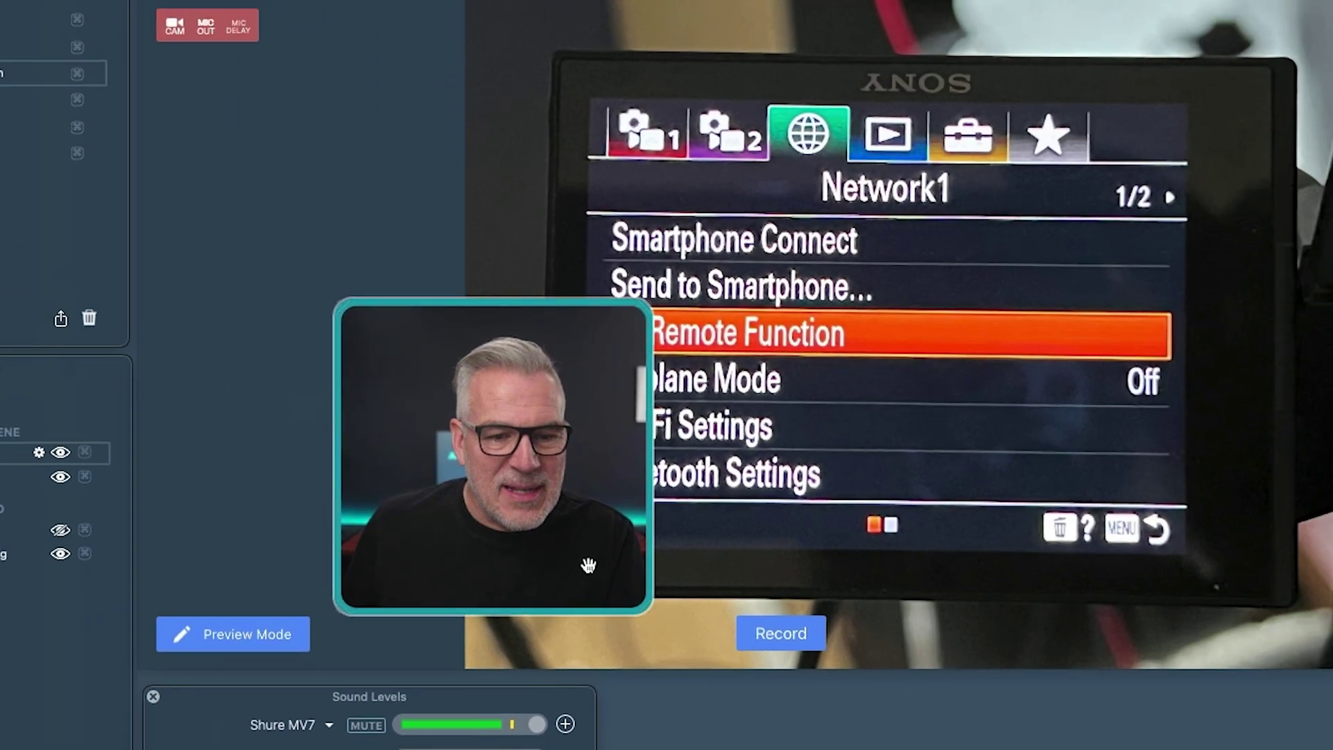
left_click_drag(588, 565, 419, 243)
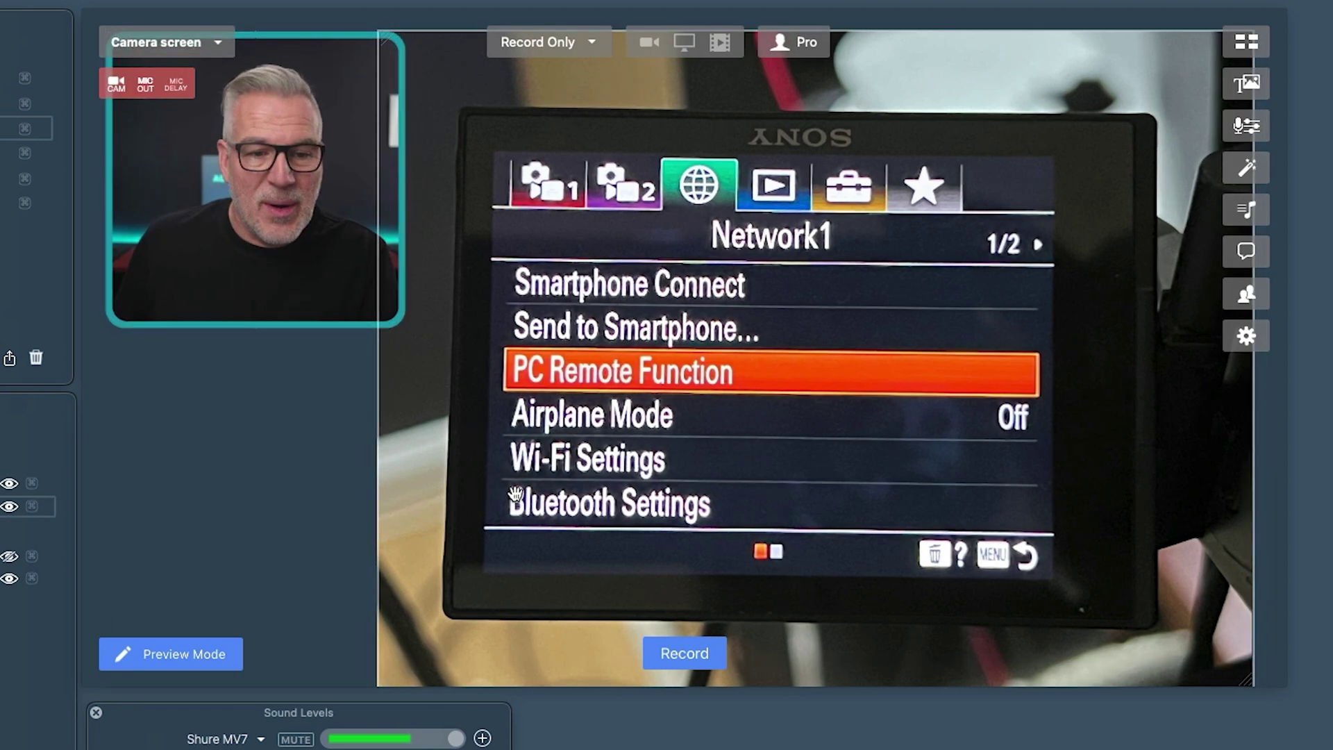
left_click(528, 495)
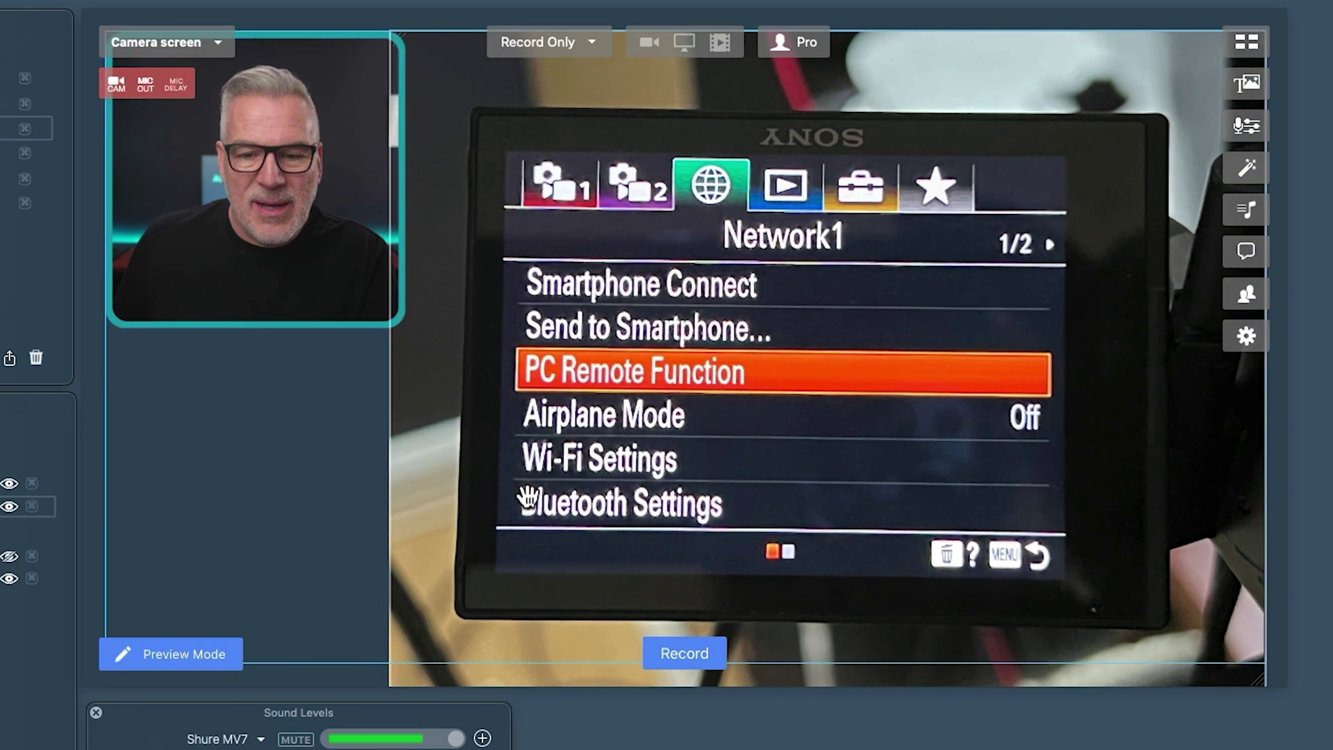
left_click_drag(402, 324, 373, 330)
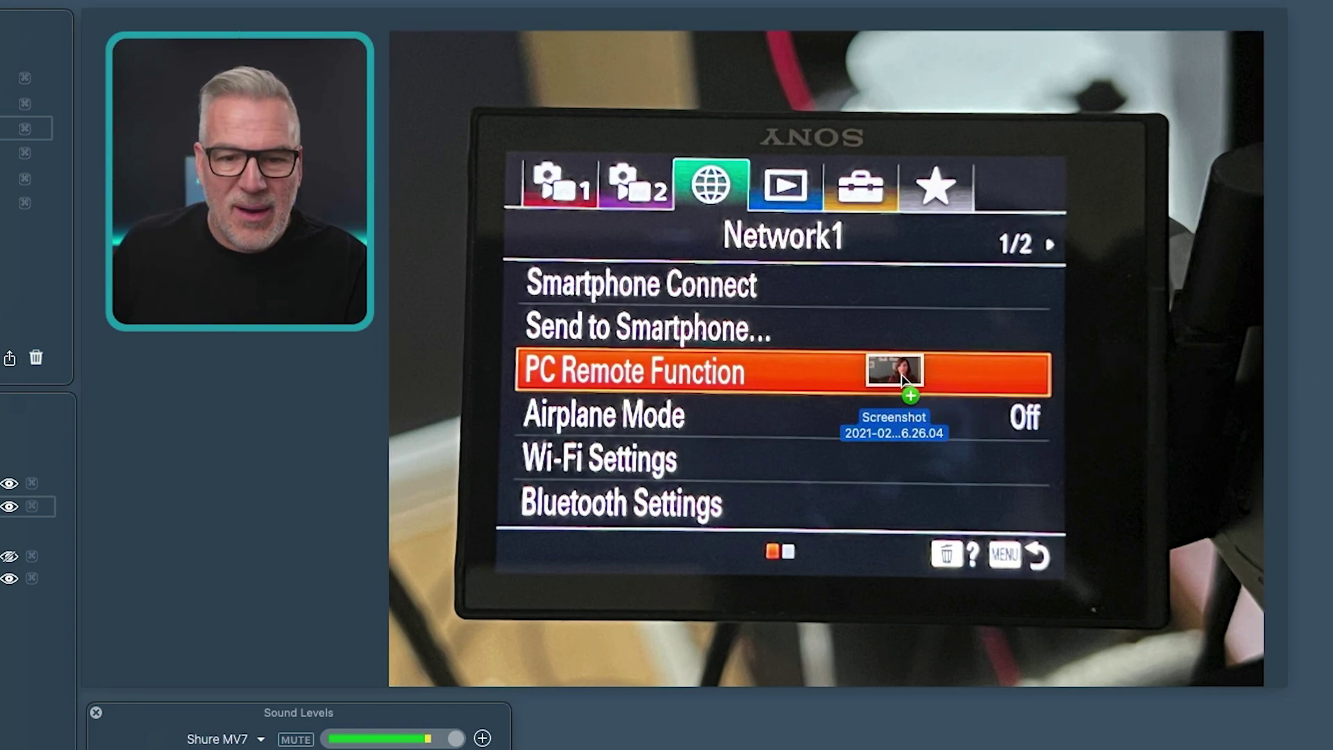
Add the 2021-02 screenshot of the woman as an overlay and position it to fill the Camera screen scene
left_click_drag(903, 378, 900, 374)
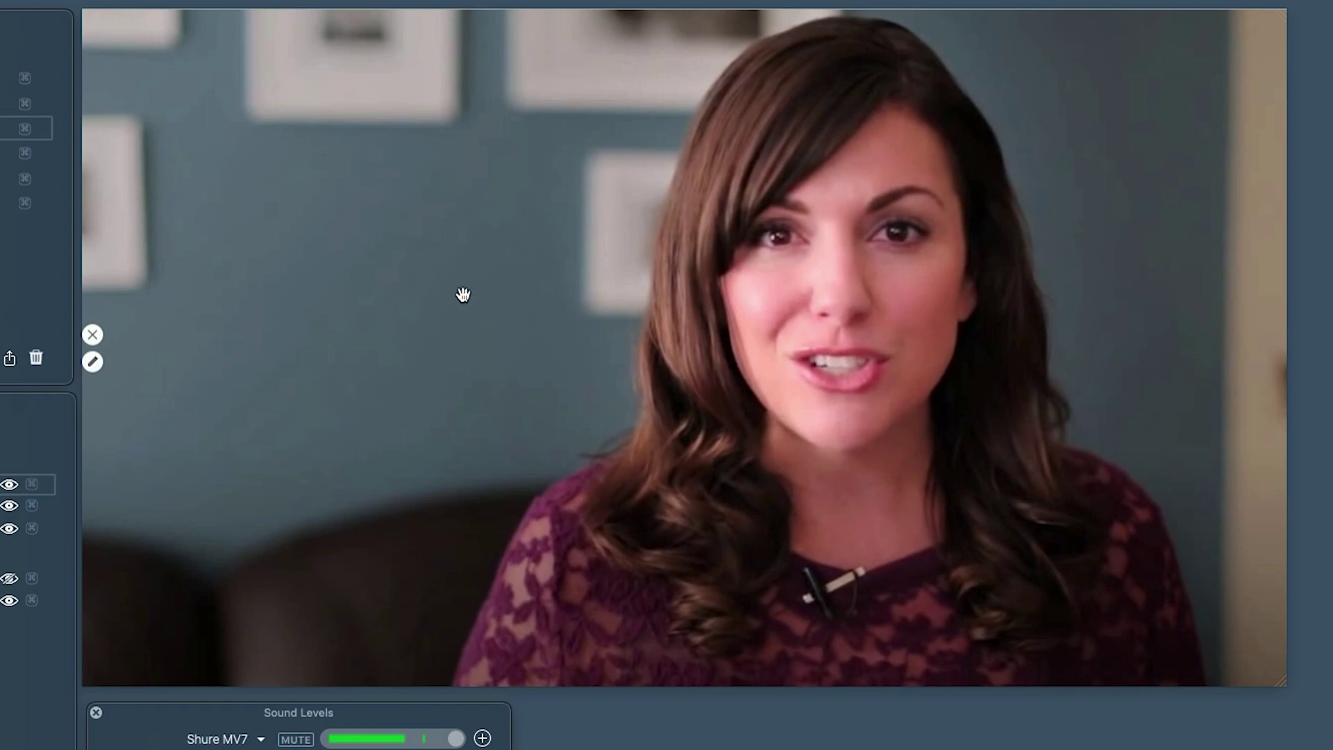
left_click_drag(465, 206, 754, 526)
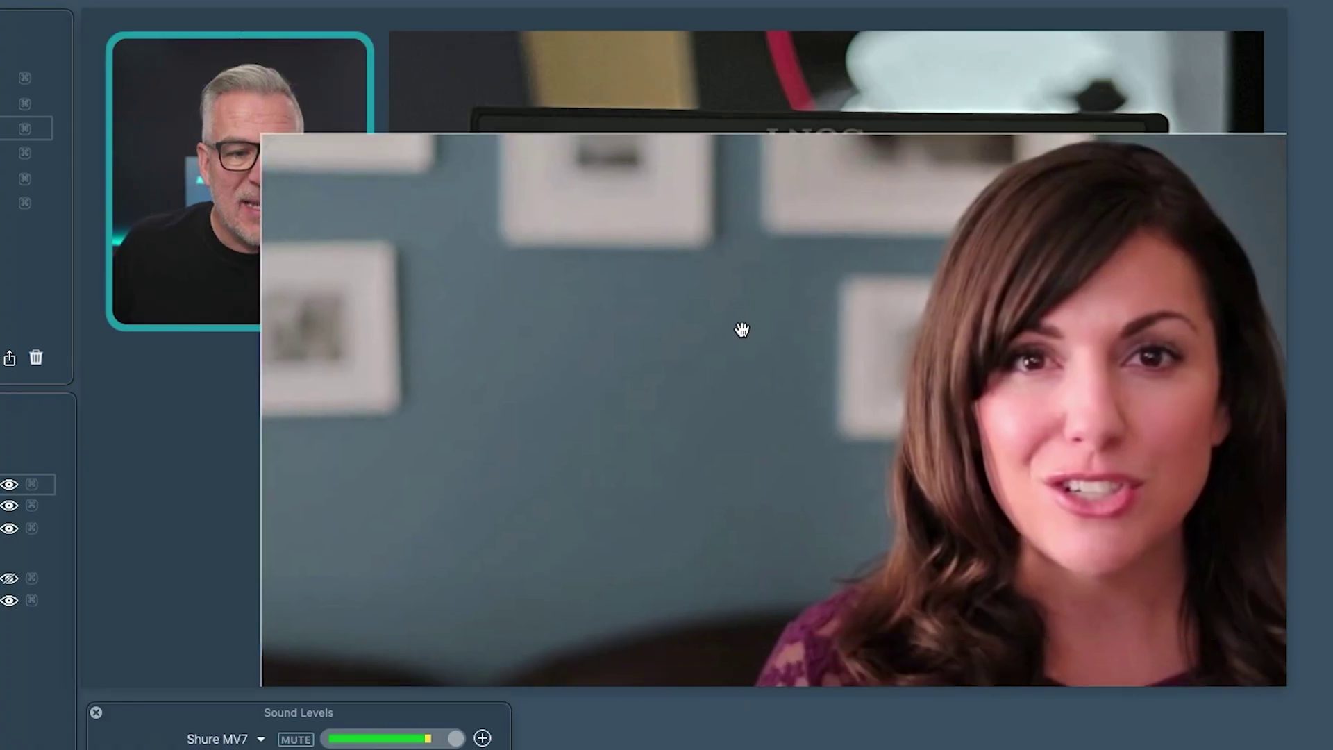
left_click_drag(741, 329, 723, 427)
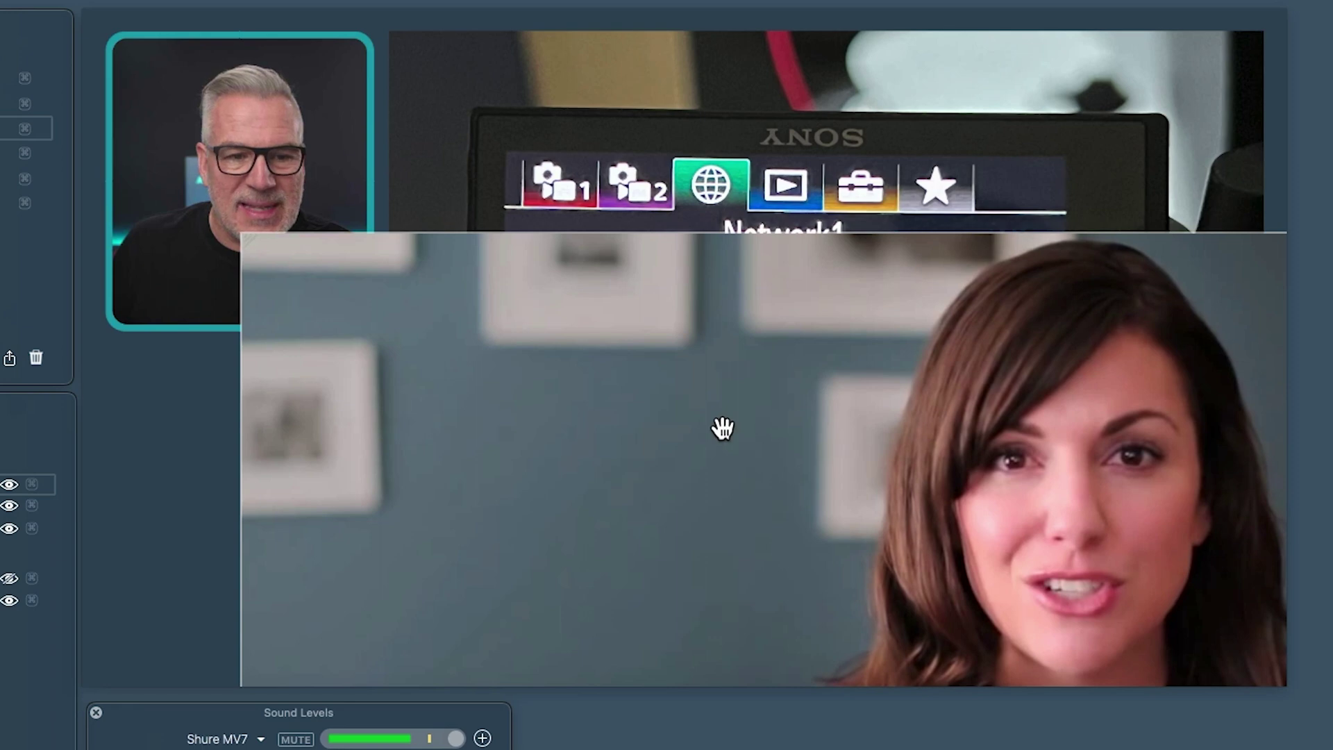
right_click(723, 429)
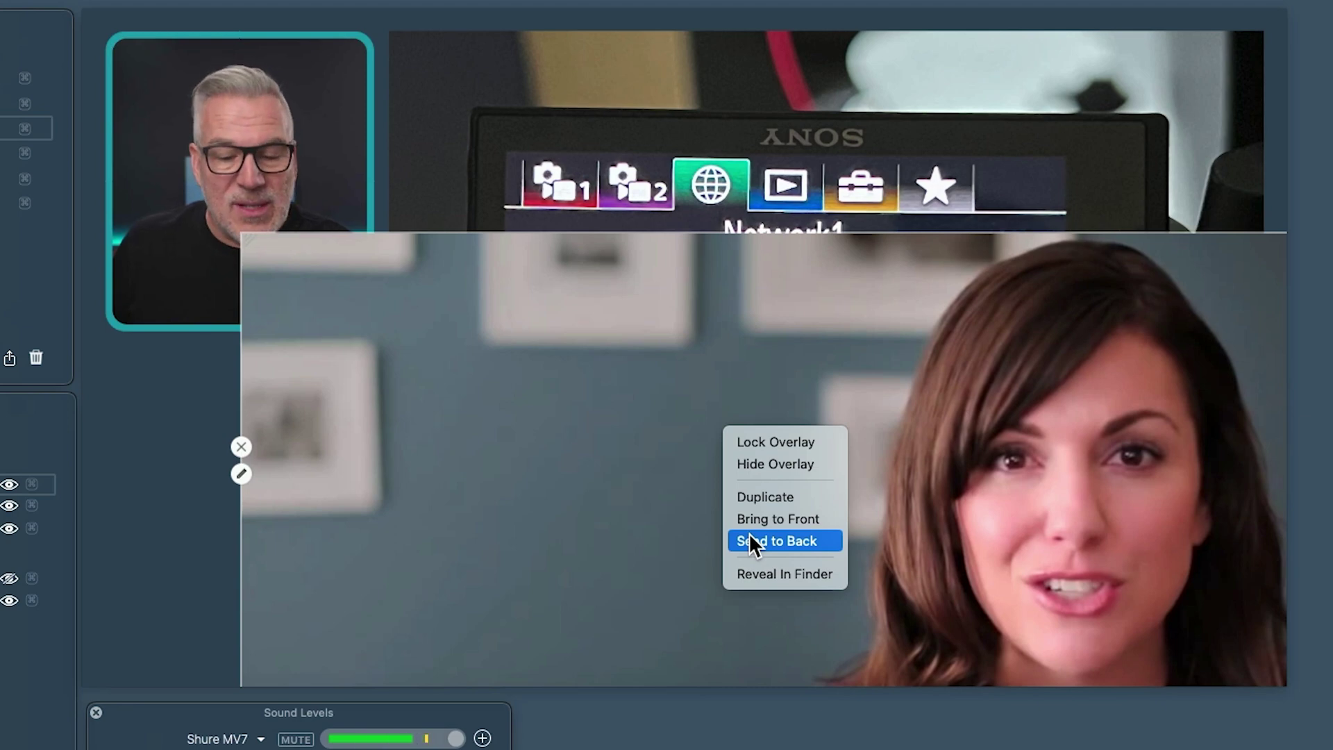
key("Escape")
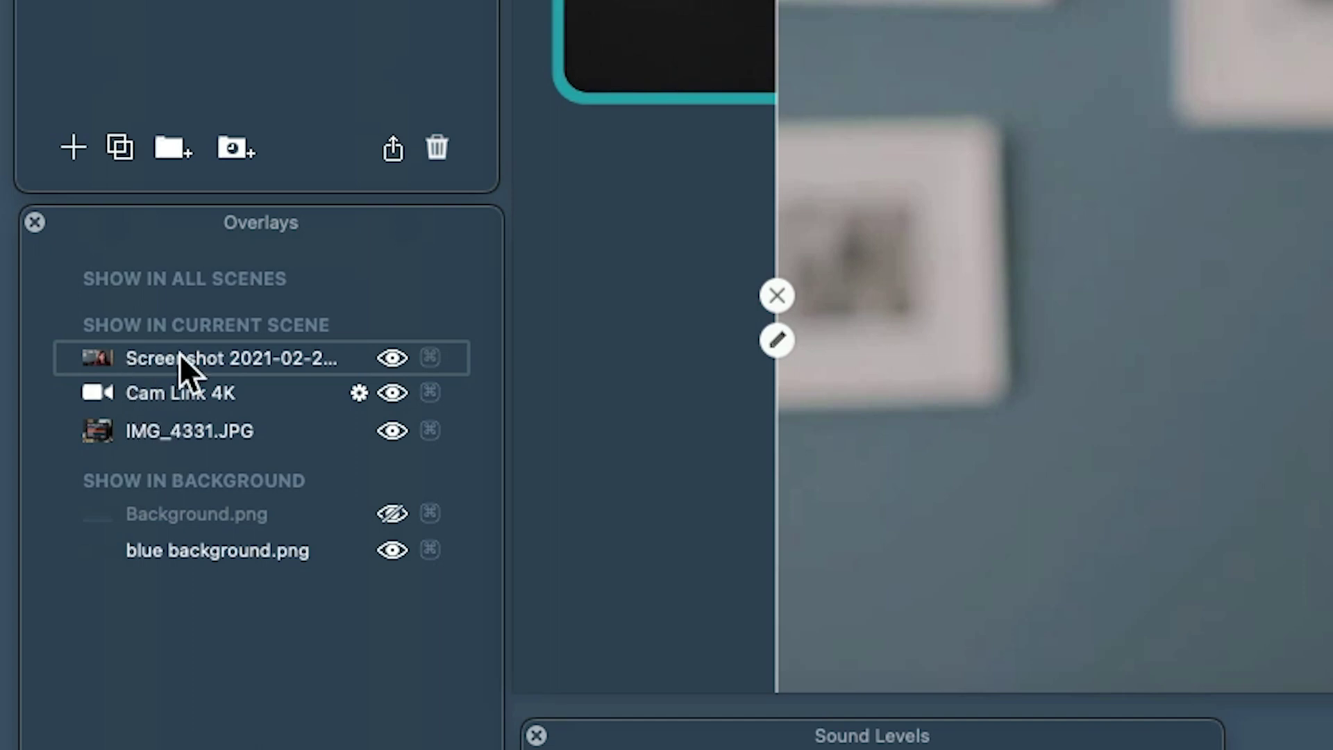
left_click(176, 389)
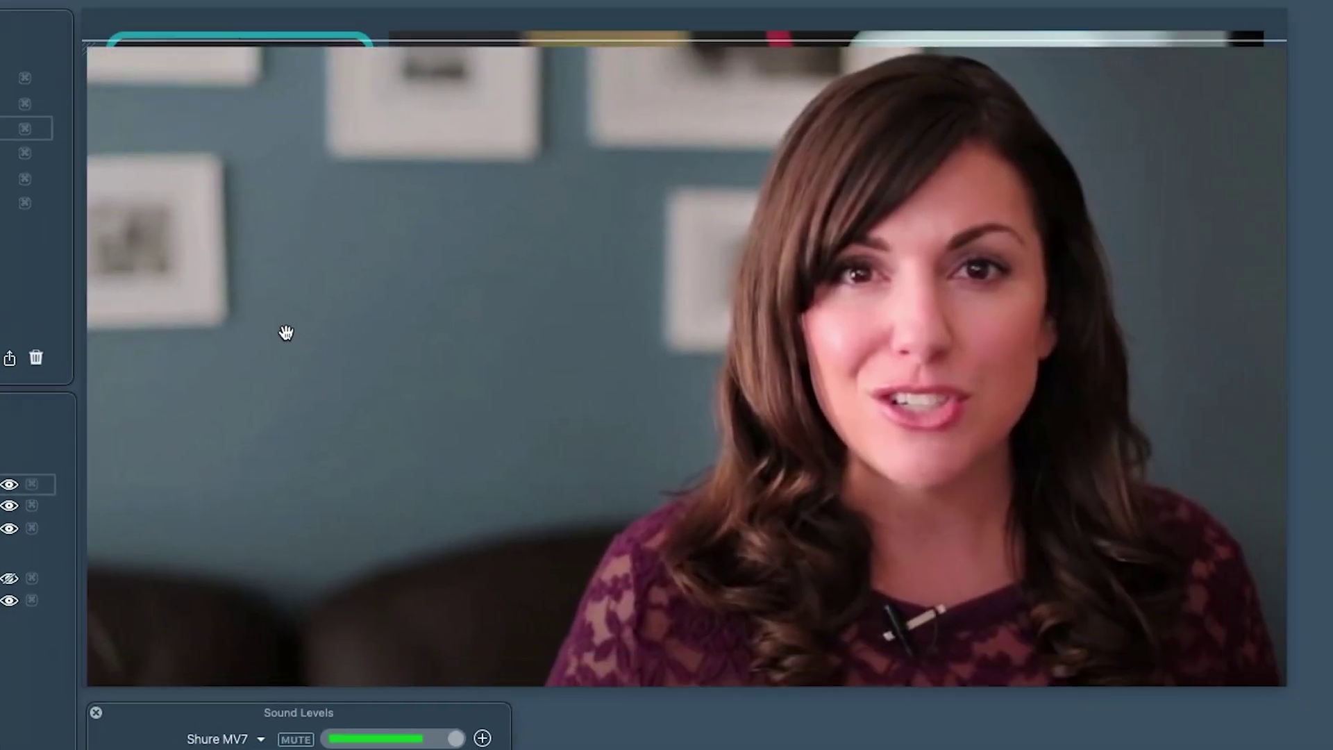
left_click_drag(286, 333, 280, 298)
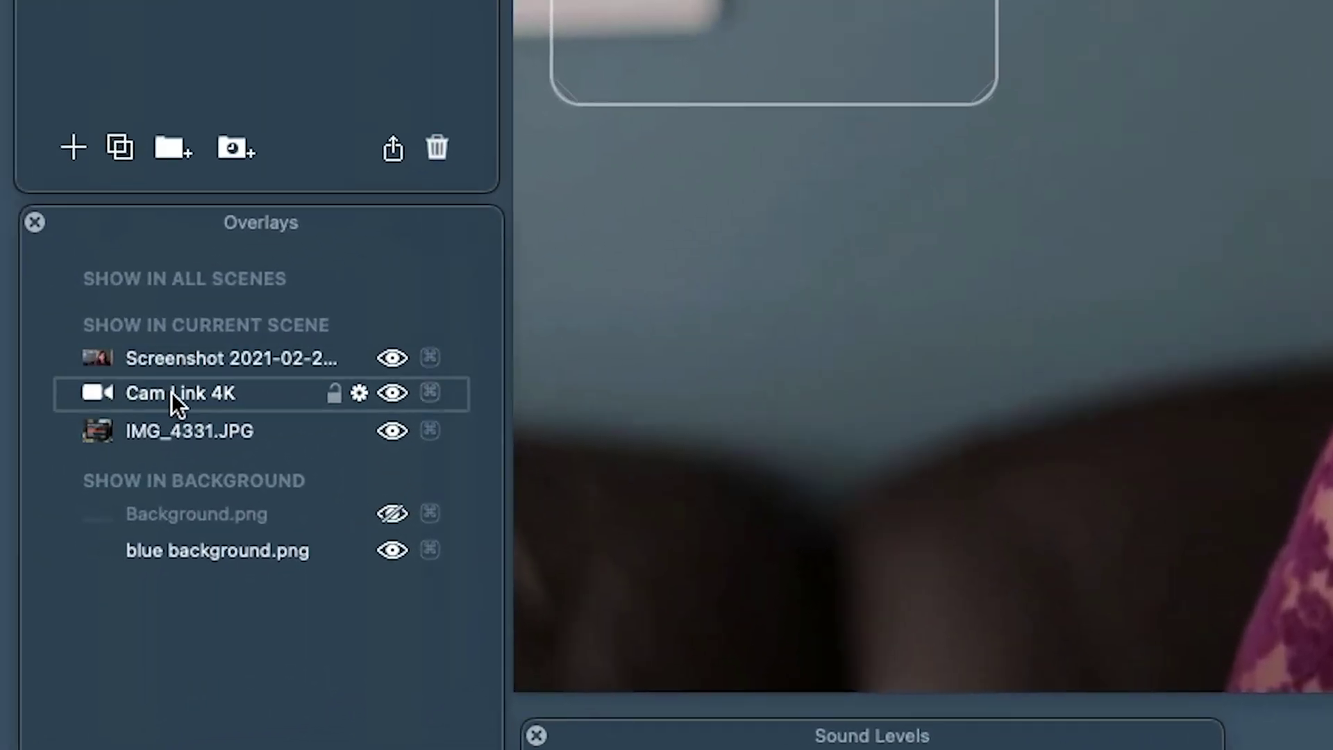
Reorder the current scene's overlays with IMG_4331.JPG first, Cam Link 4K second and the 2021-02 screenshot last
left_click_drag(173, 392, 174, 353)
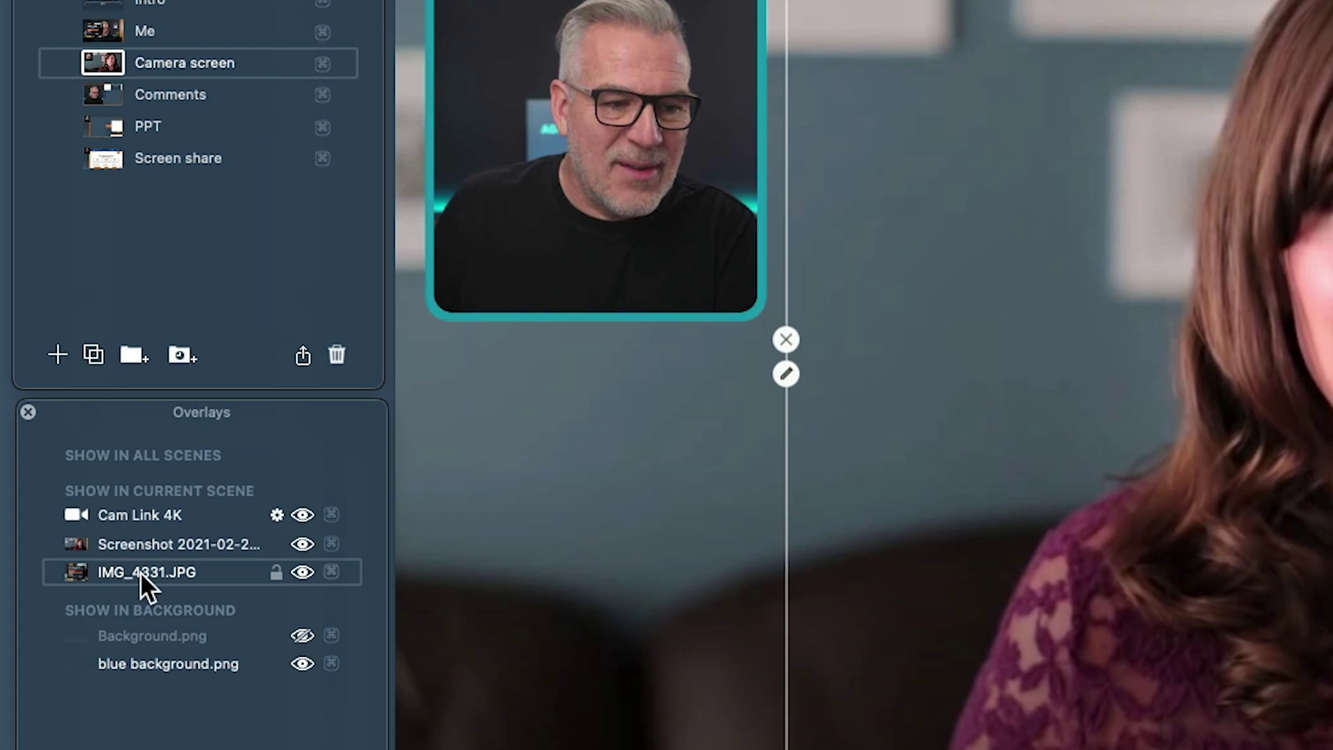
left_click_drag(140, 572, 149, 508)
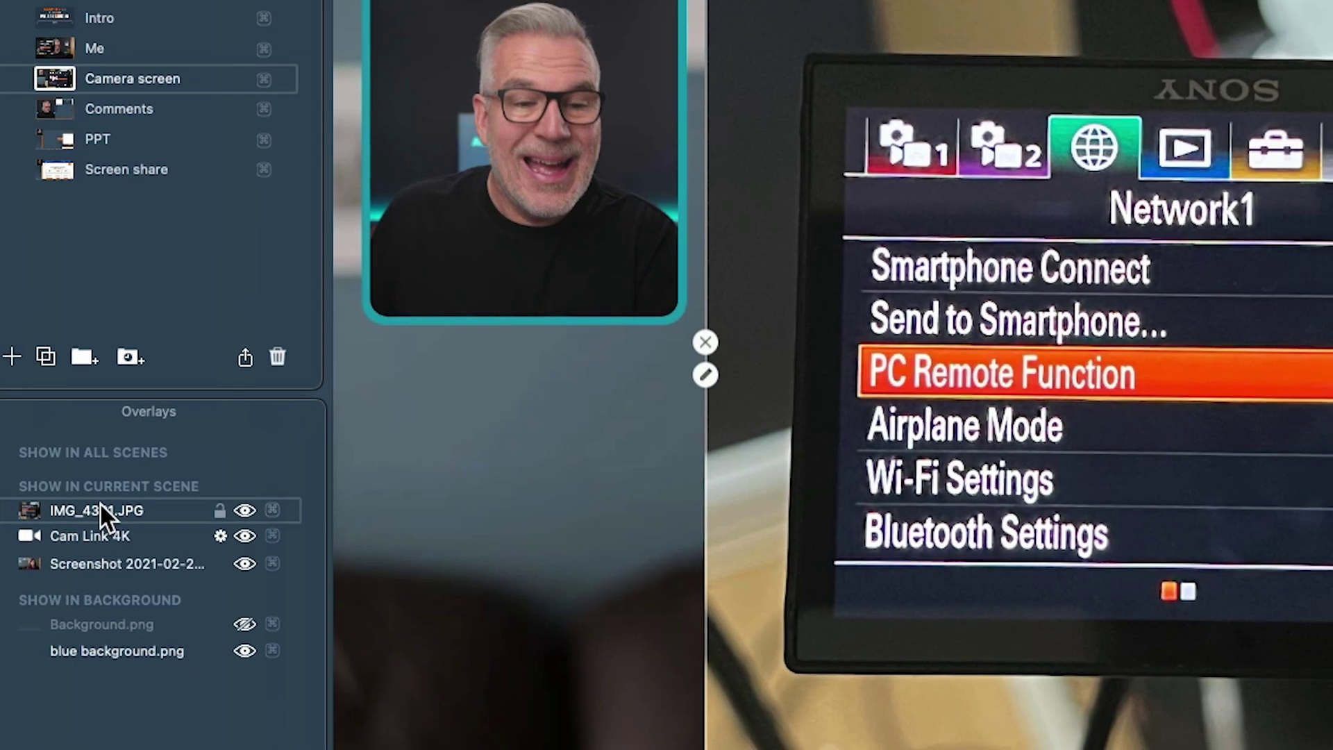